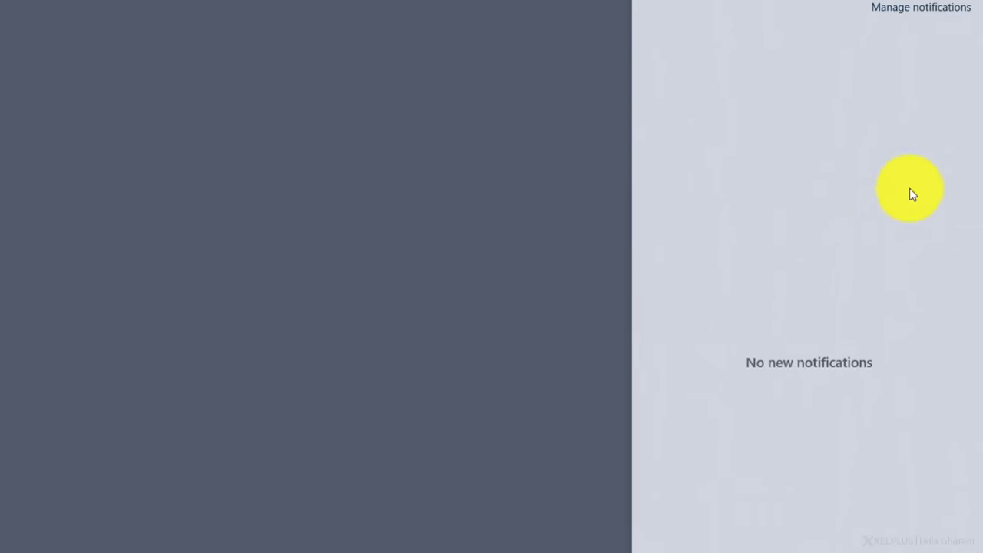
Switch off Outlook notifications in the Windows notification settings.
left_click(923, 23)
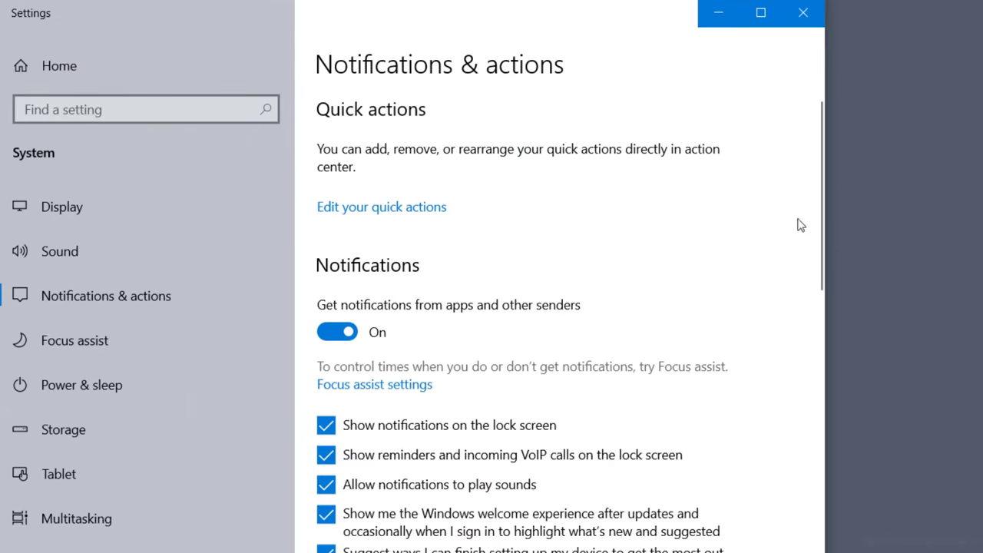
scroll(750, 282, "down", 8)
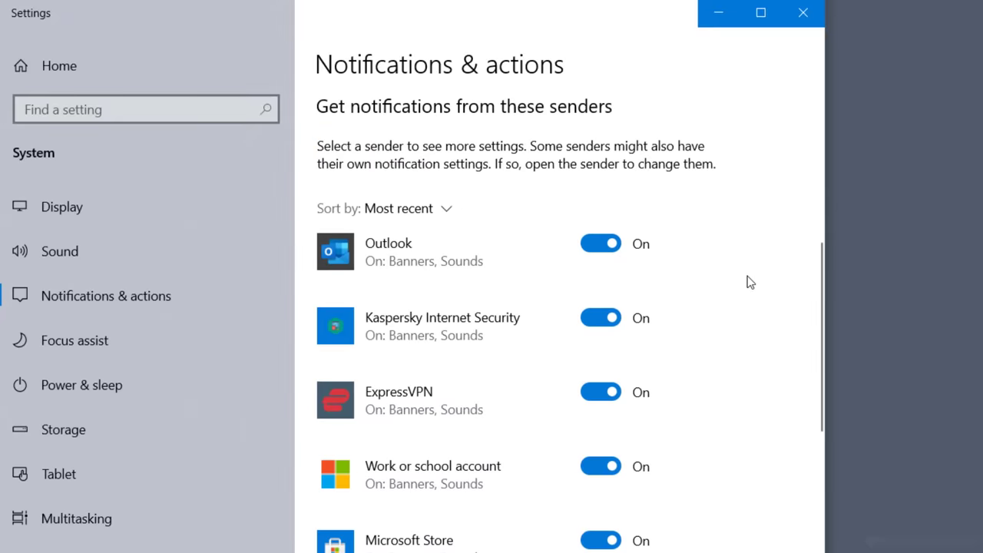
left_click(604, 244)
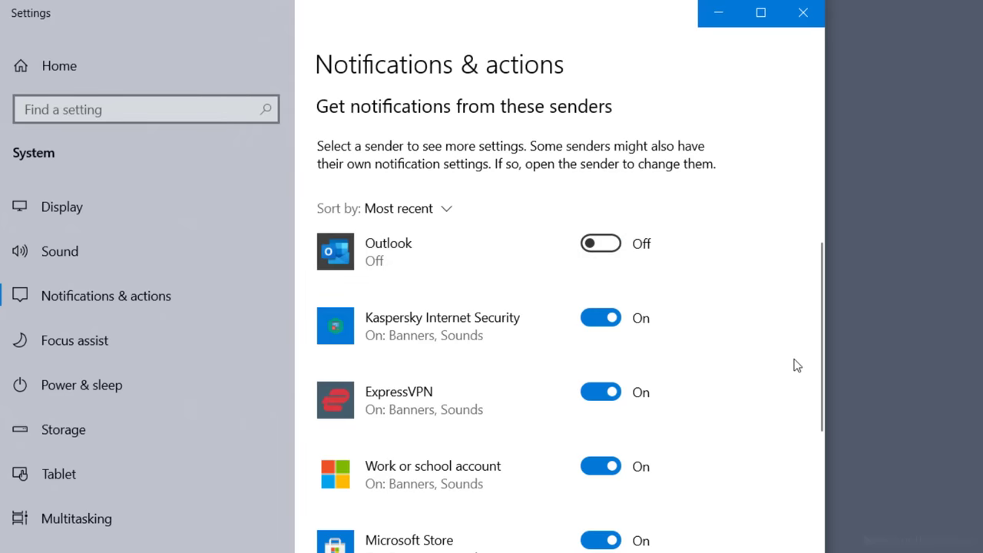
scroll(796, 365, "down", 10)
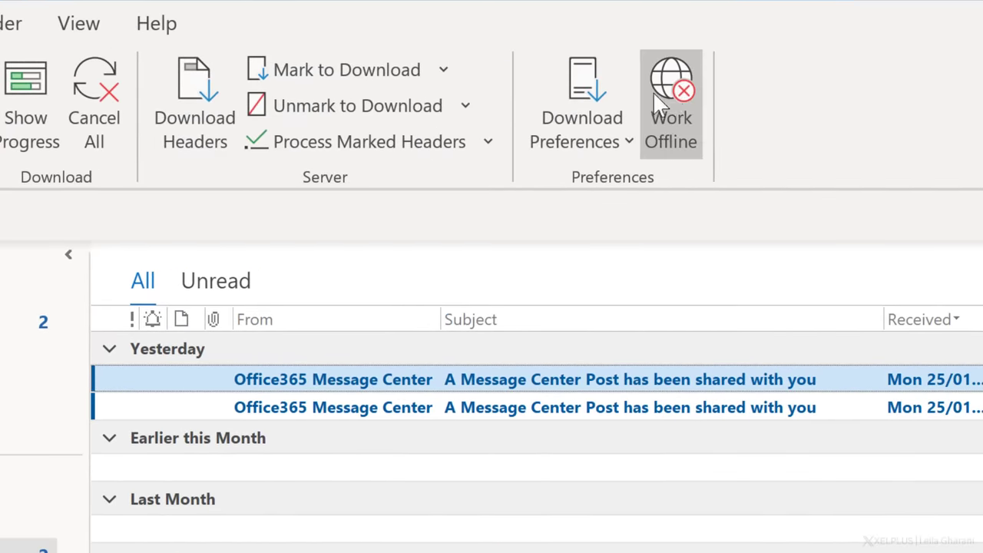
Turn Work Offline on and back off so the new XelPlus email arrives.
left_click(670, 92)
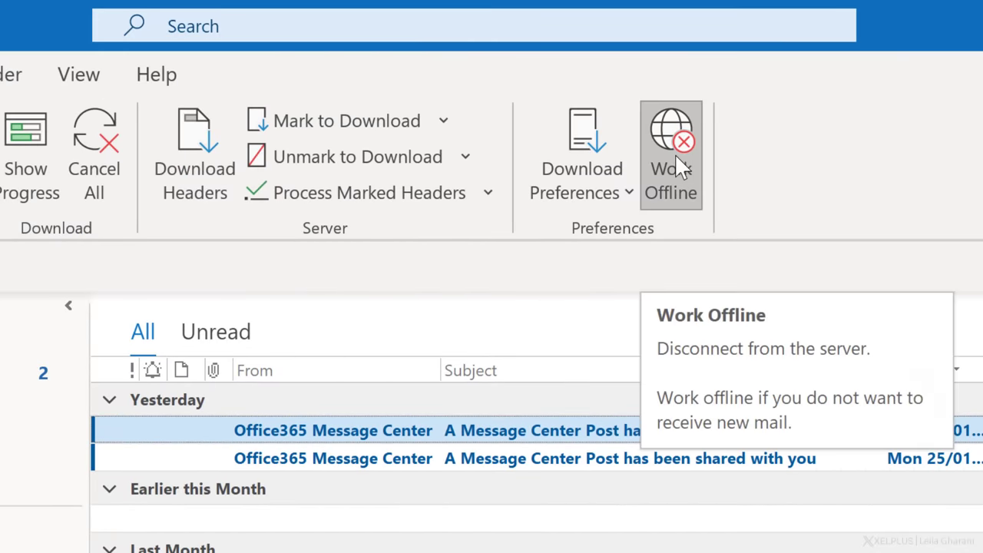
left_click(679, 31)
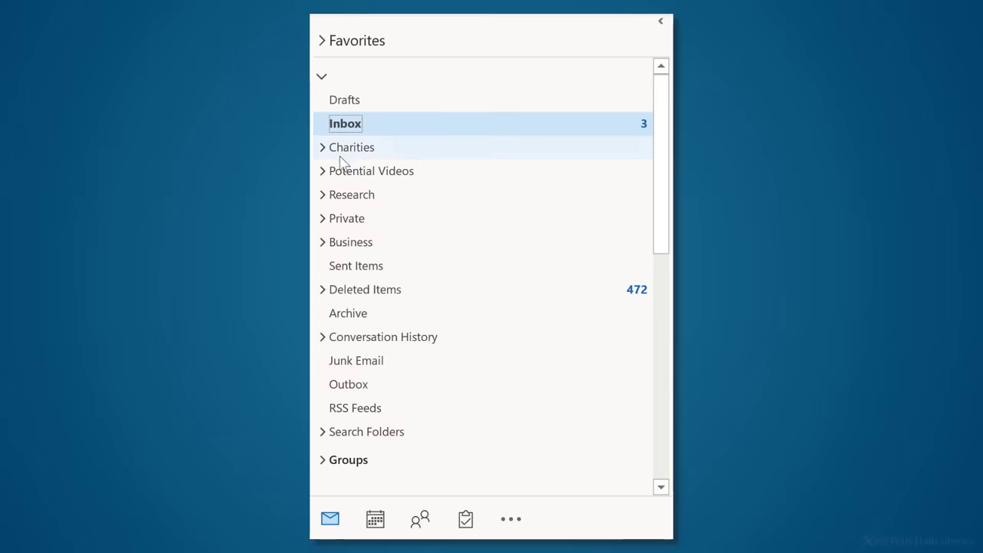
Expand the Business, XelPlus.com, Courses and Advanced Excel folders, then follow the email's HERE link.
left_click(322, 242)
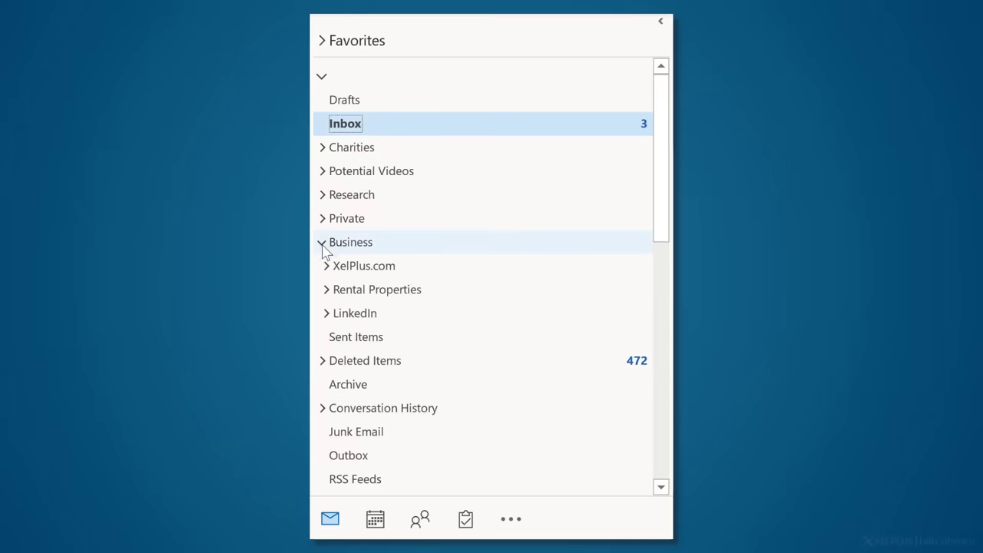
left_click(325, 266)
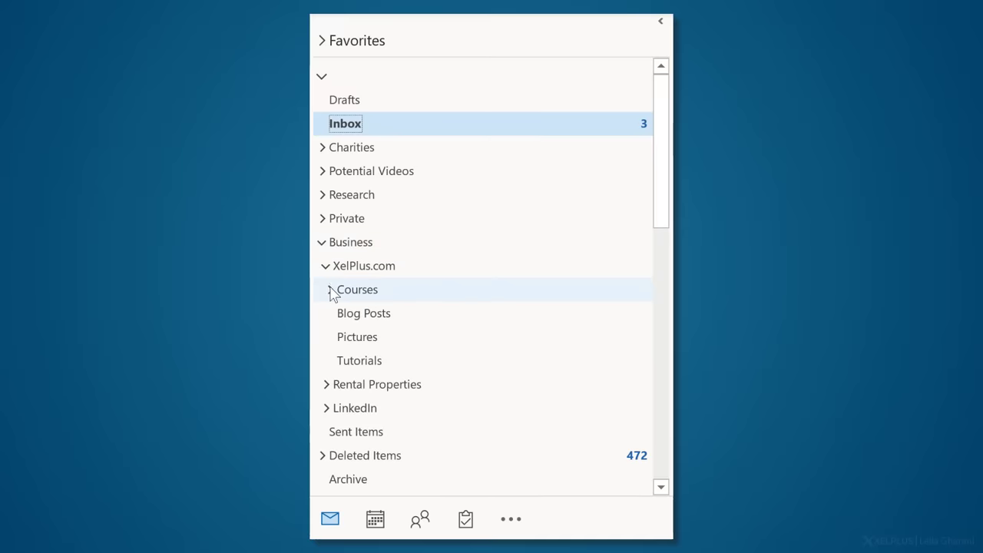
left_click(329, 290)
left_click(334, 313)
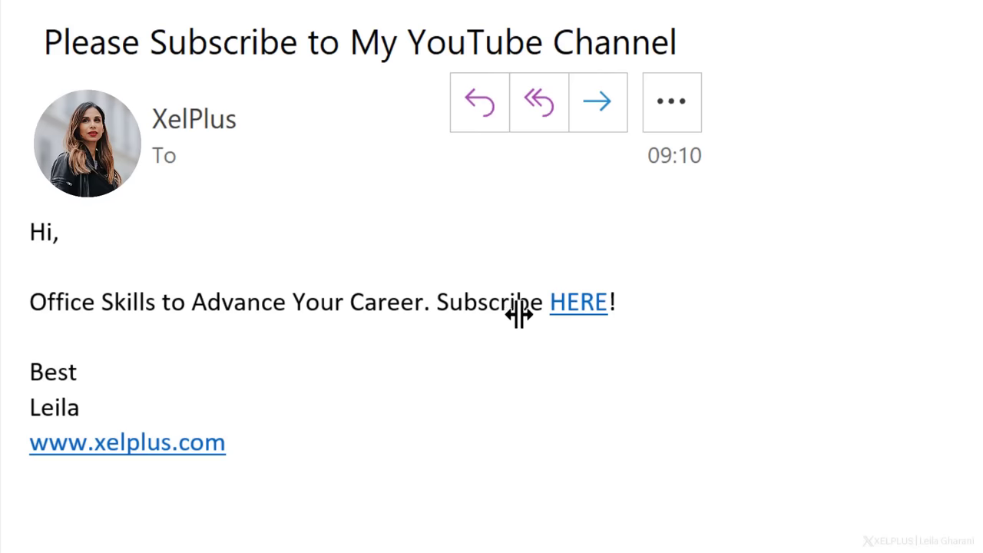
left_click(575, 308)
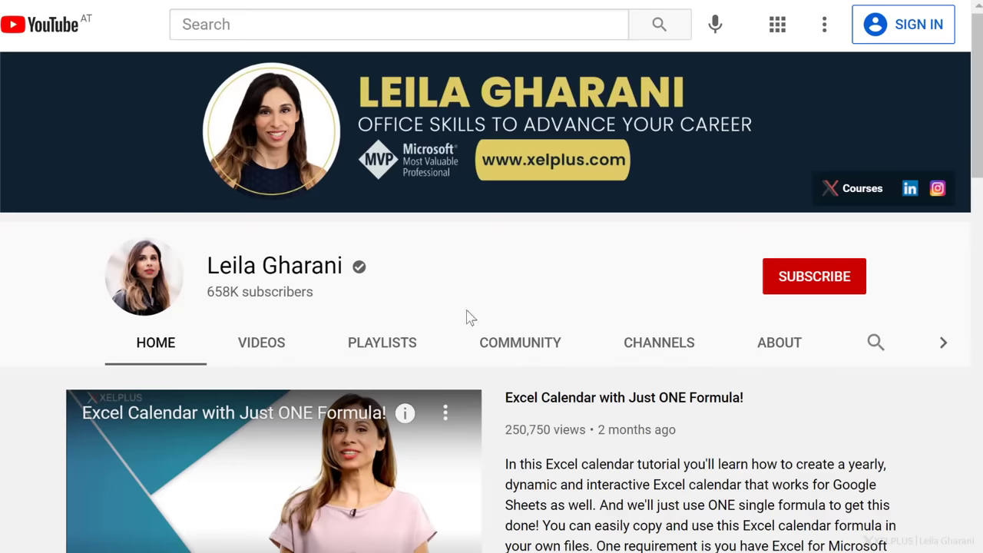
Subscribe to the linked YouTube channel with the red SUBSCRIBE button.
left_click(812, 277)
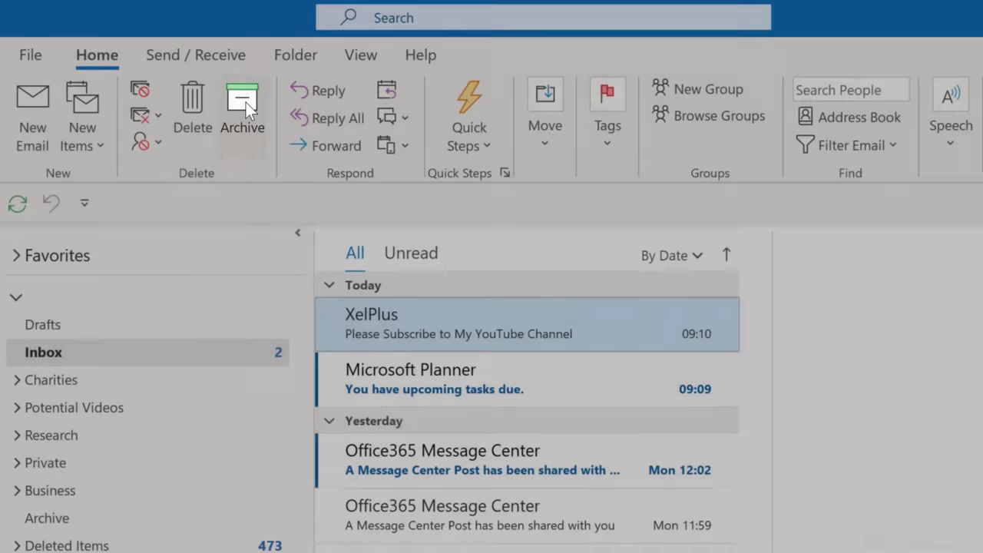
Archive the XelPlus subscribe email, delete the 'Upcoming Tasks Due' email, and bring up the Deleted Items options.
left_click(246, 102)
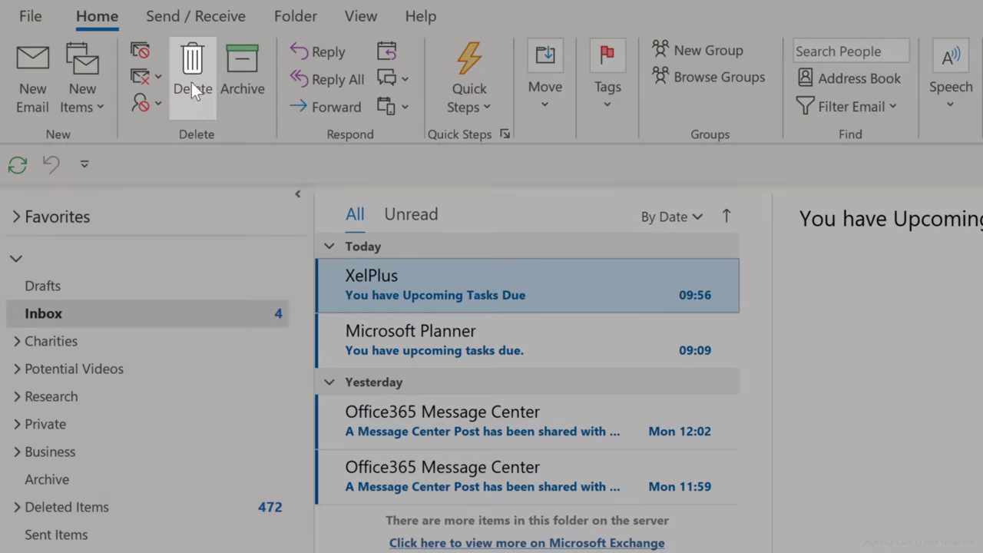
left_click(188, 69)
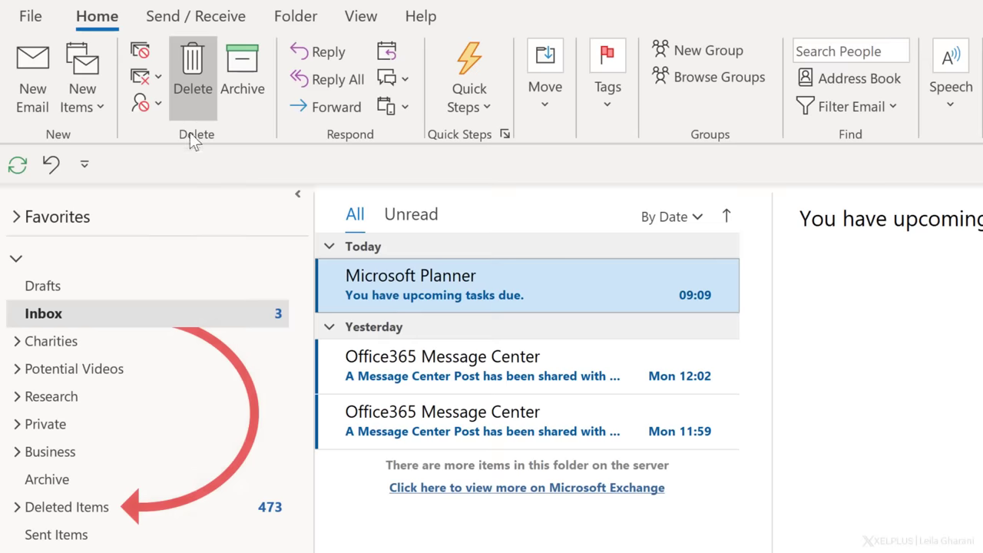
right_click(175, 508)
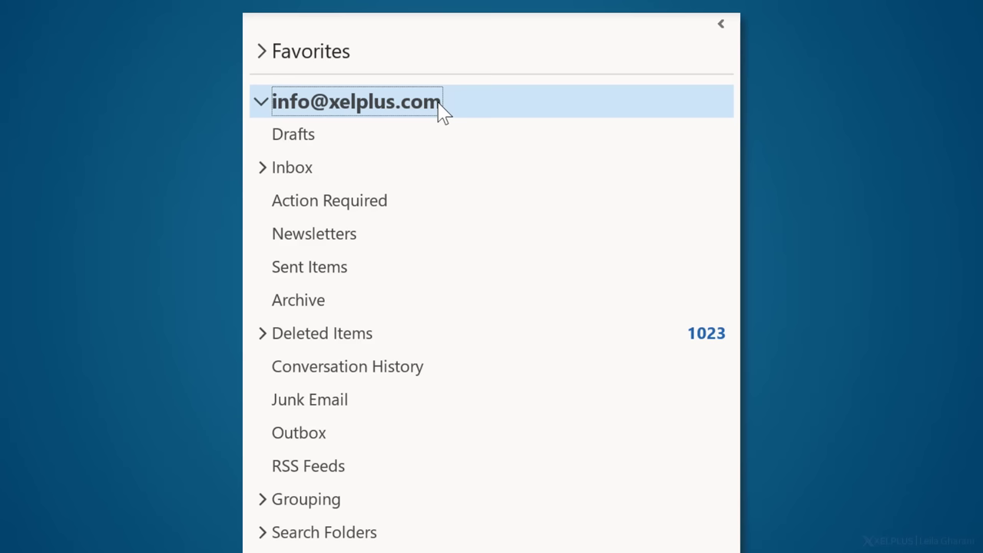
Create a new folder named 'Testfolder' under the mail account.
right_click(441, 112)
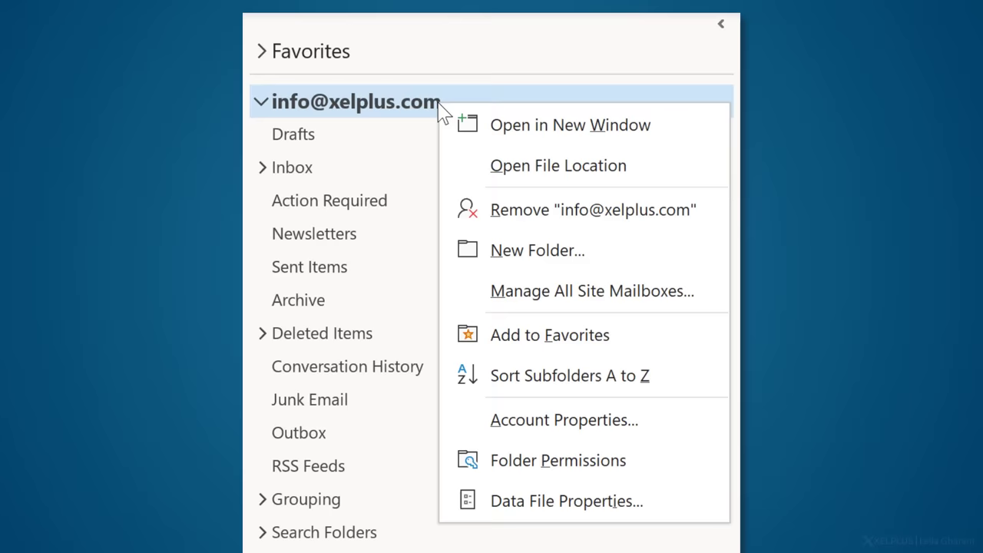
left_click(505, 252)
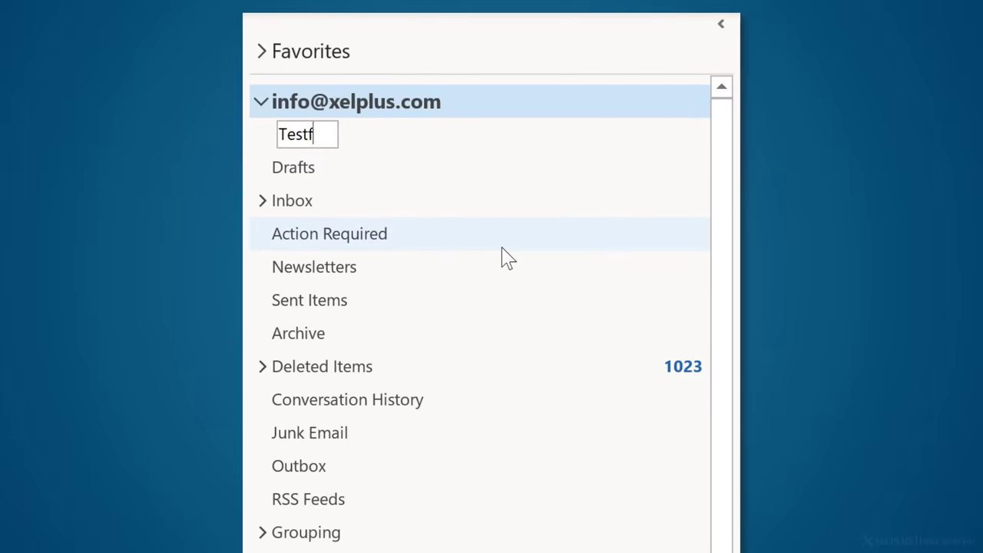
type("Testfolder")
key("Return")
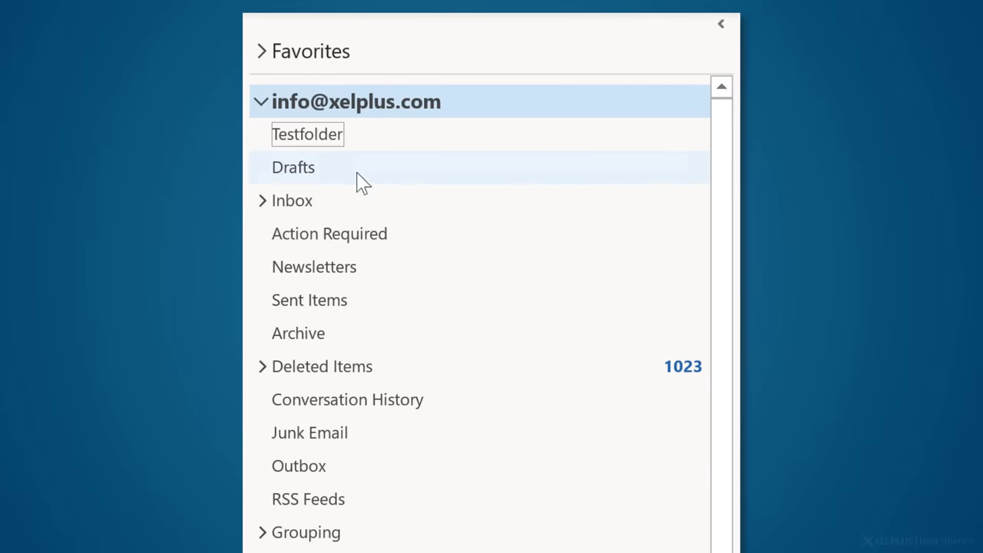
Add 'Subfolder' inside Testfolder, collapse it, and move Action Required below Newsletters.
right_click(326, 148)
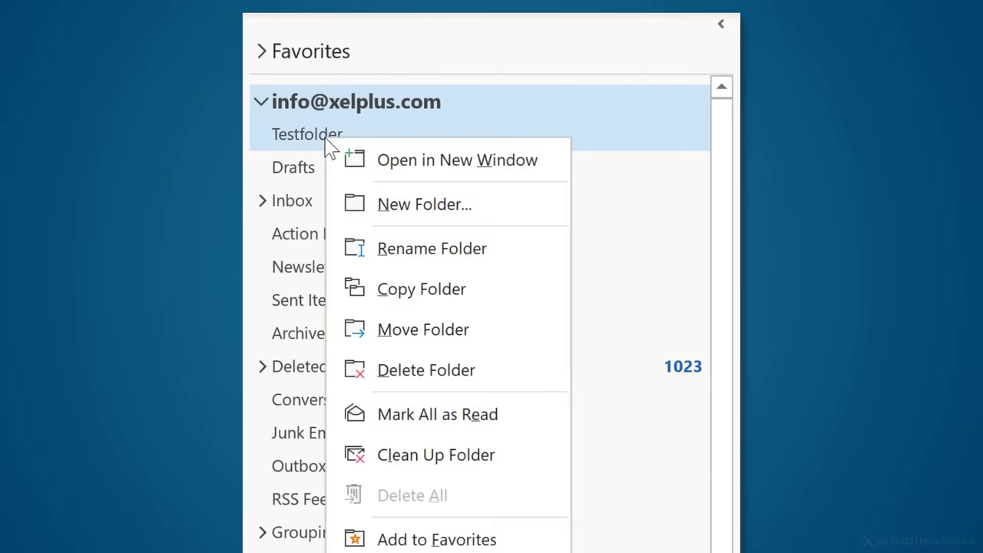
left_click(406, 202)
type("Subfolder")
key("Return")
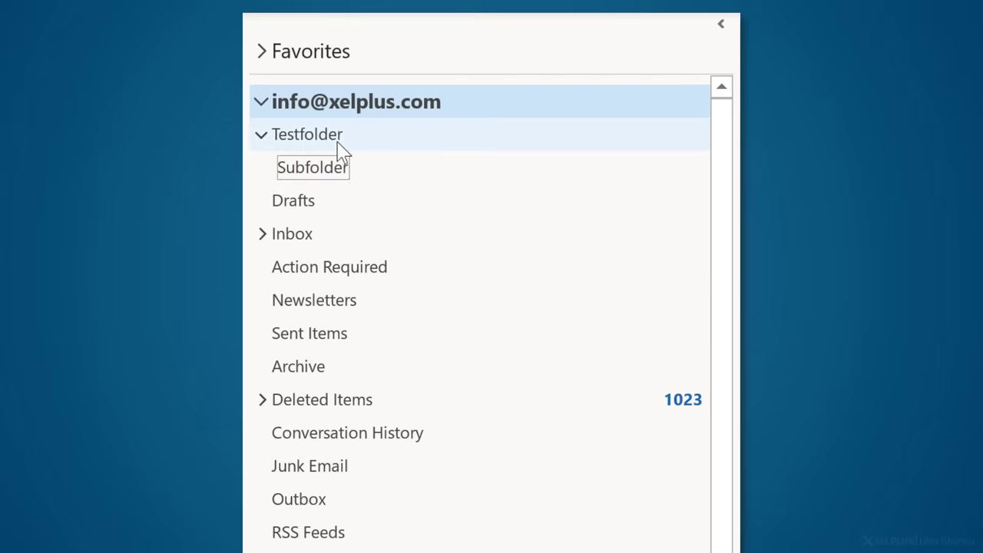
left_click(260, 137)
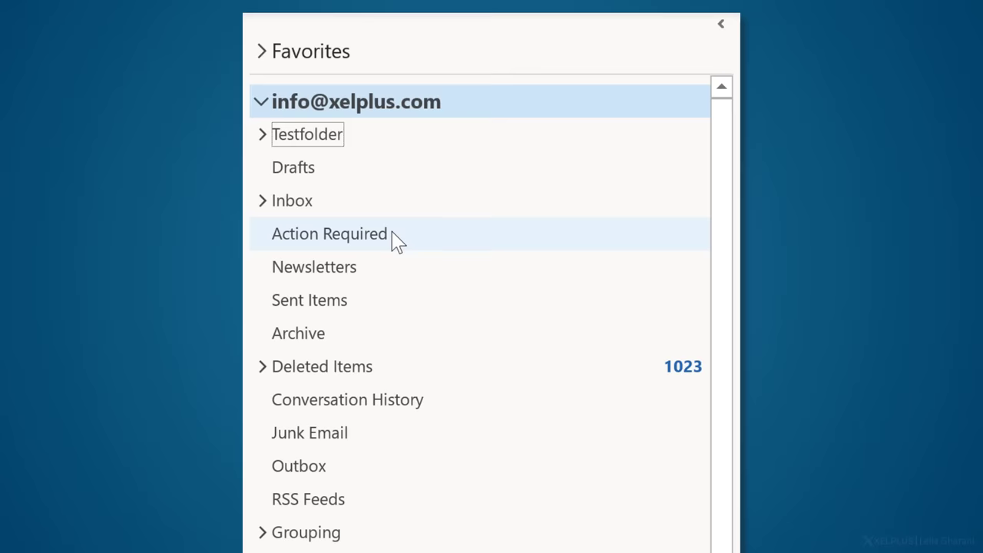
left_click_drag(392, 234, 383, 280)
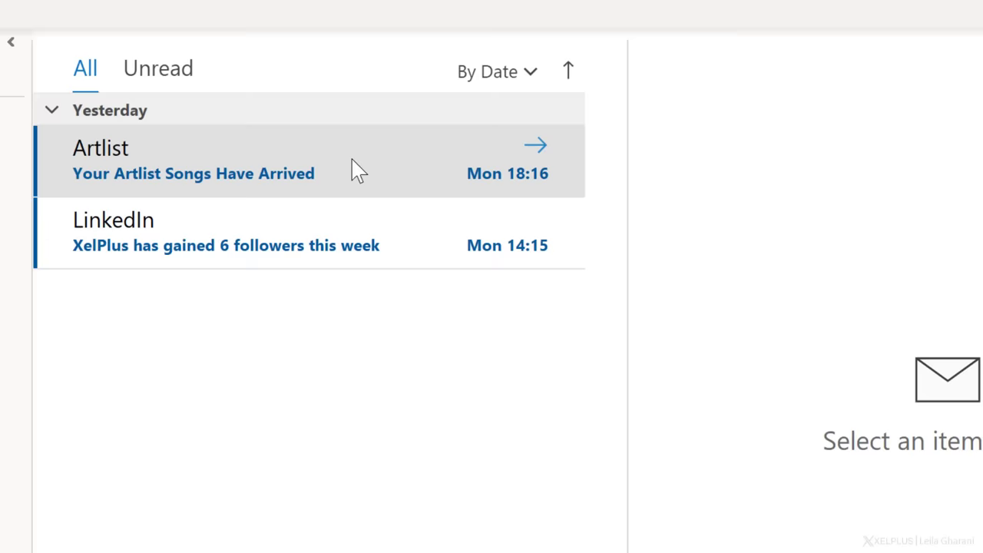
Create a 'Move to Action' quick step targeting Action Required and apply it to the Artlist email.
right_click(358, 171)
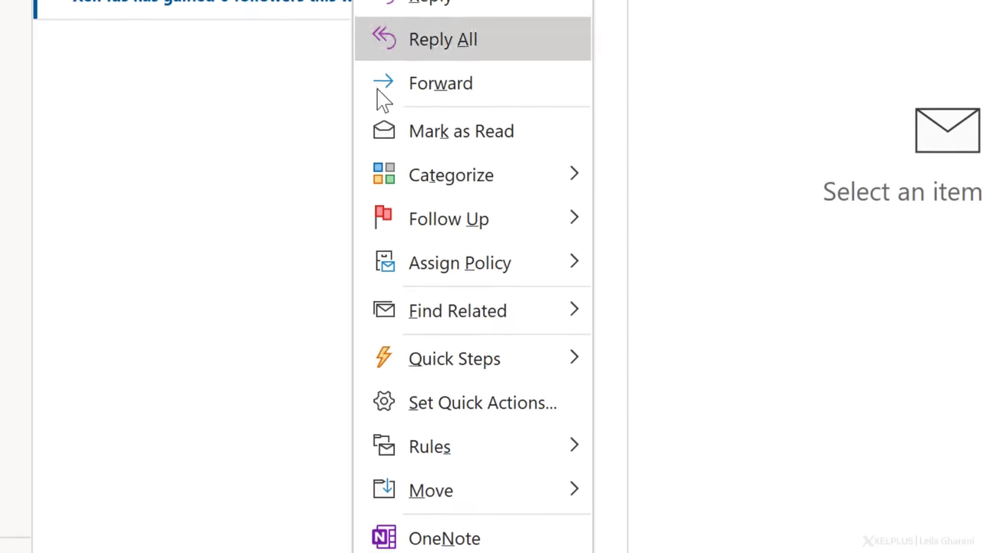
mouse_move(482, 368)
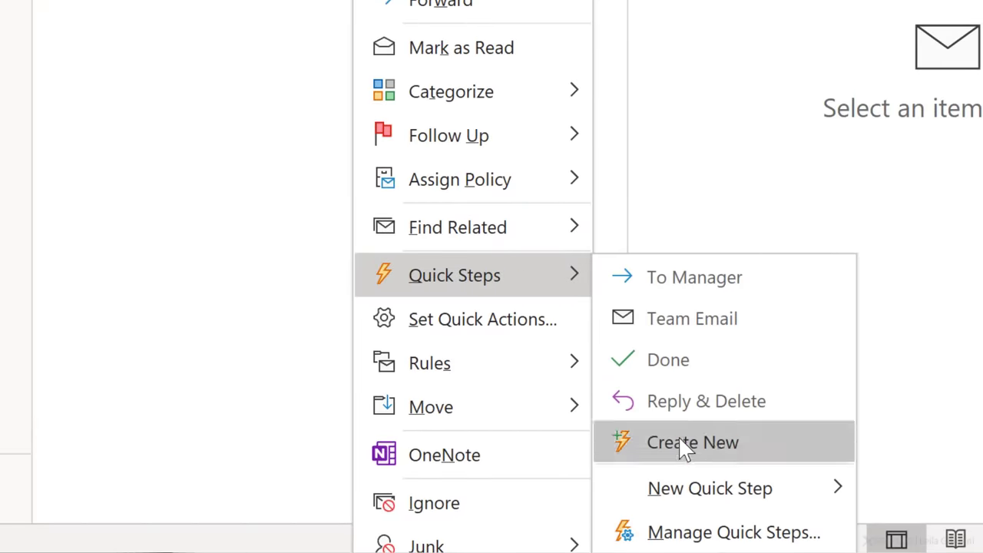
mouse_move(784, 492)
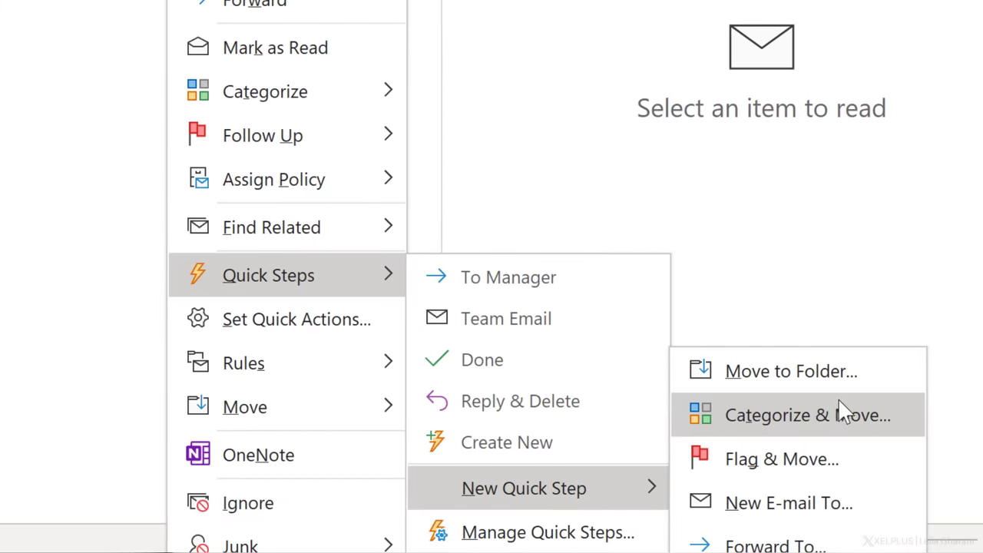
left_click(860, 373)
type("Move to Action")
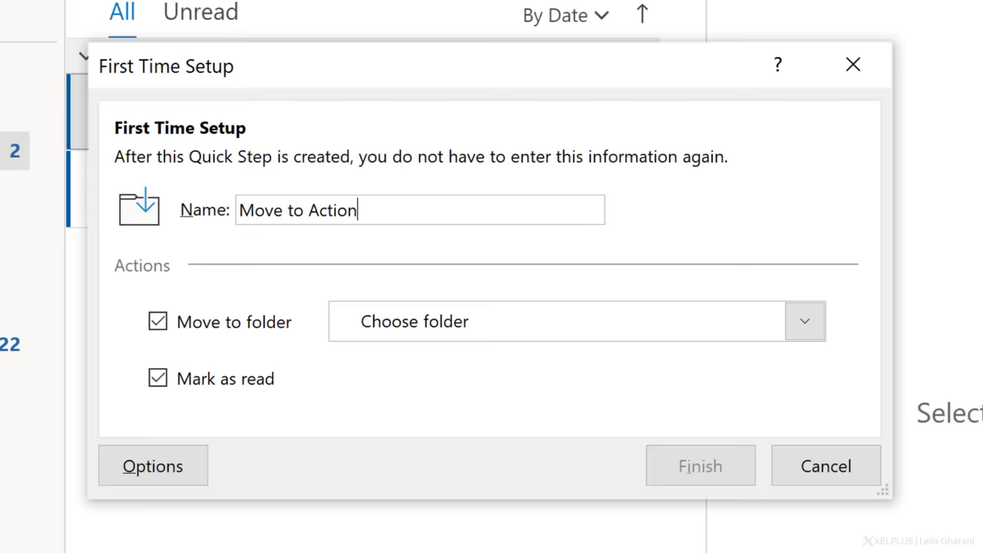
left_click(817, 330)
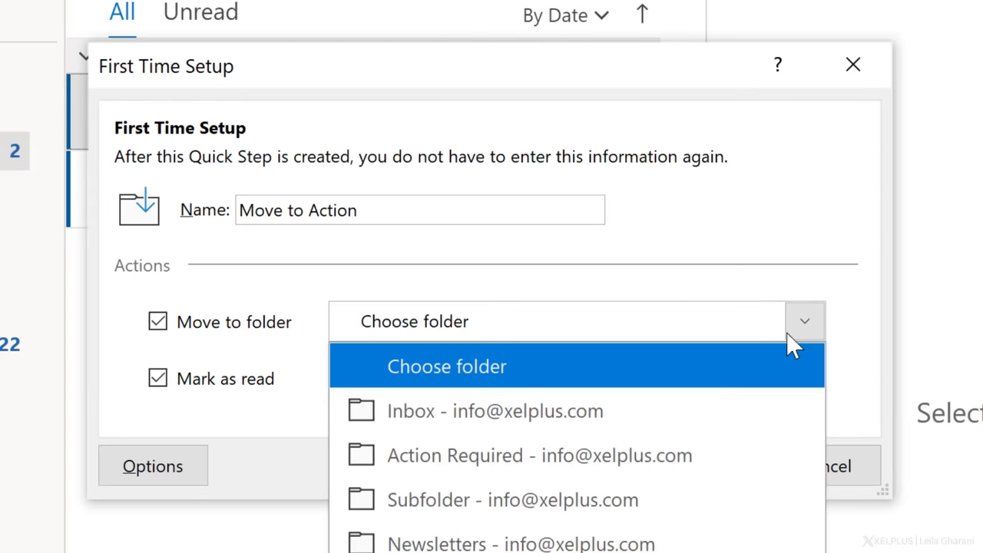
left_click(612, 460)
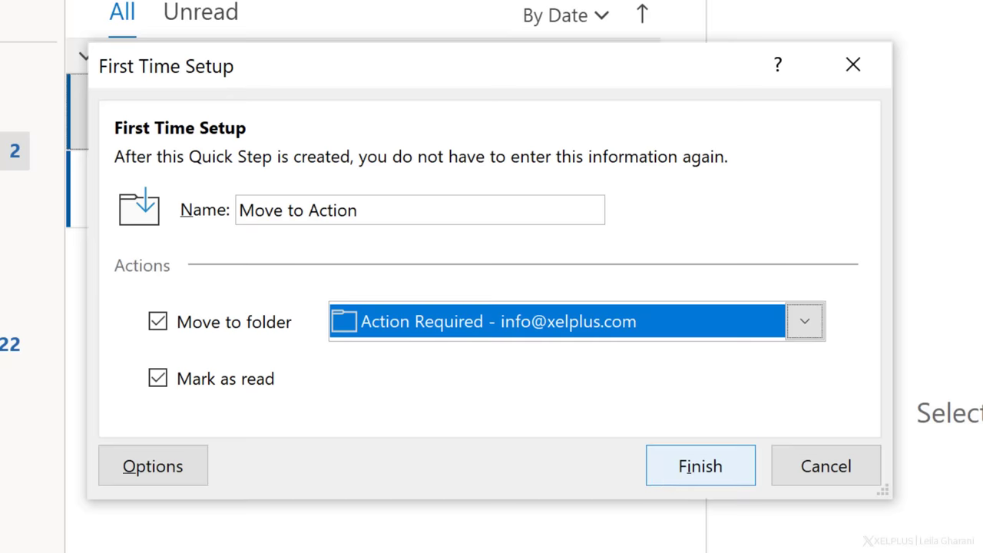
left_click(663, 465)
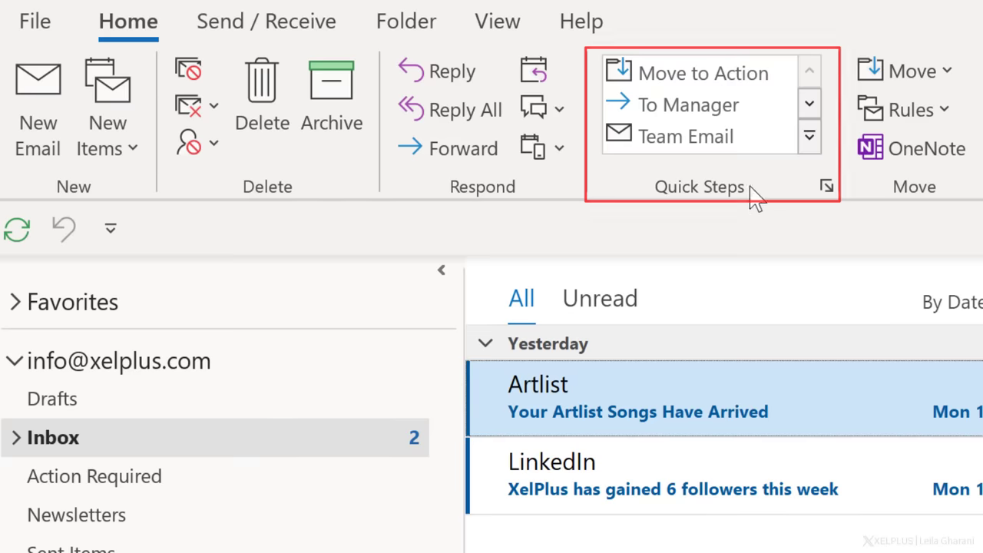
left_click(728, 81)
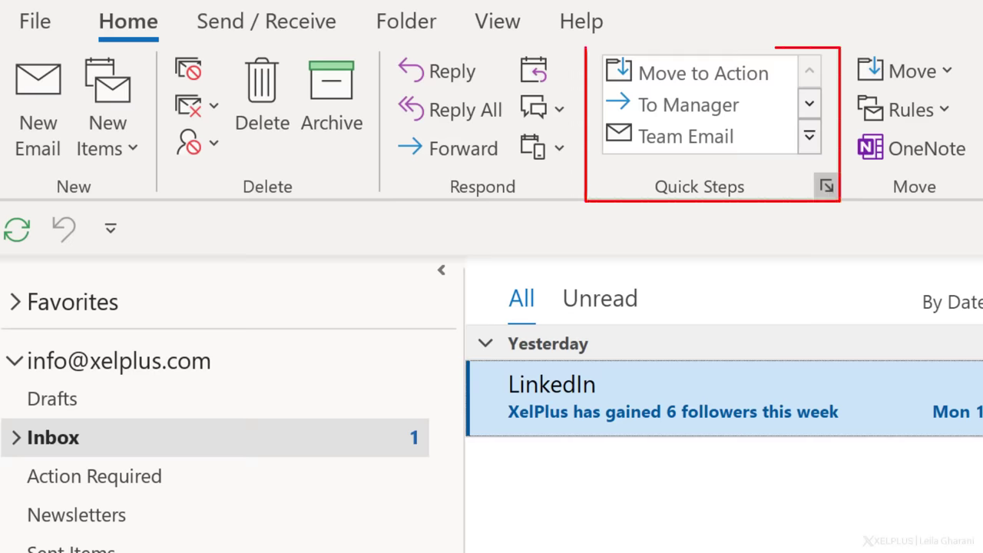
Assign the CTRL+SHIFT+1 shortcut to the Move to Action quick step.
left_click(826, 186)
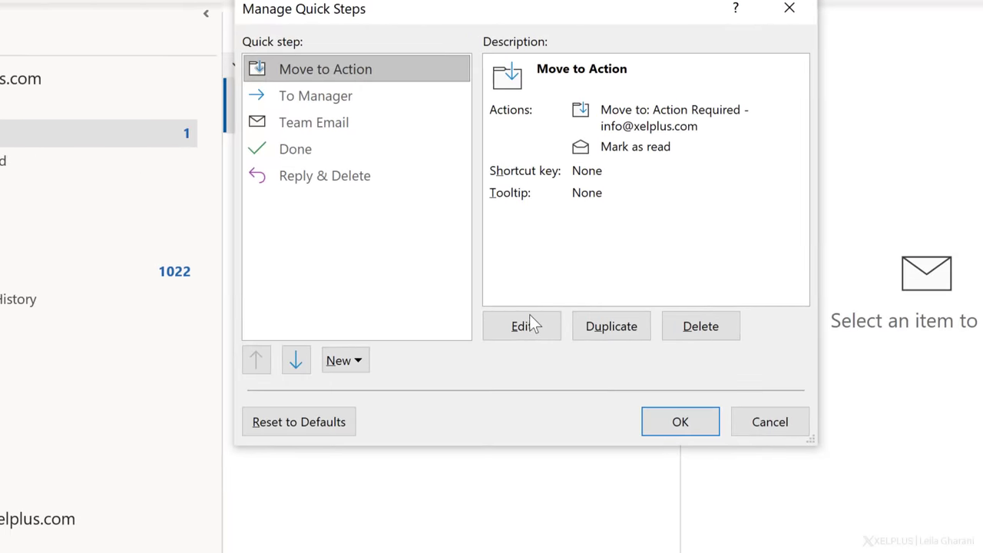
left_click(524, 326)
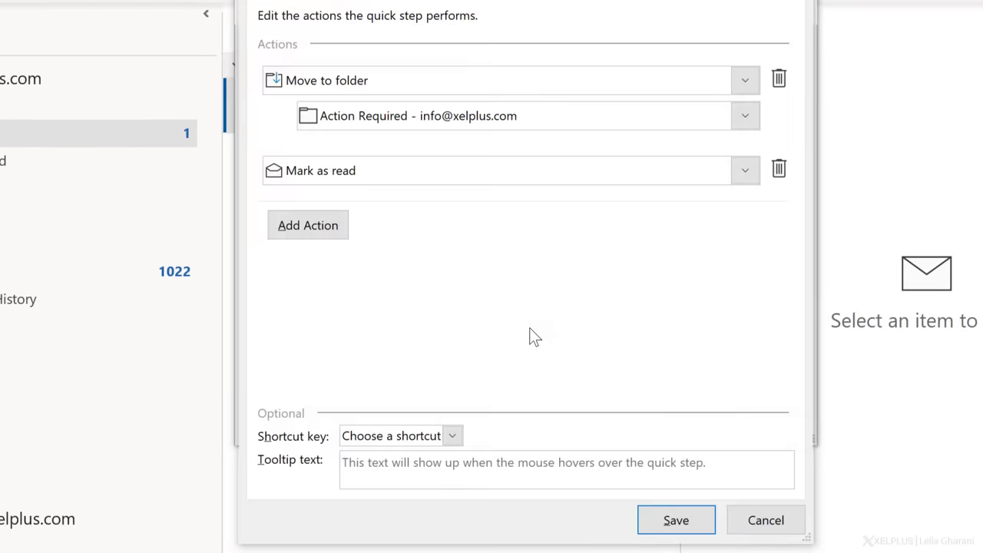
left_click(452, 436)
left_click(443, 484)
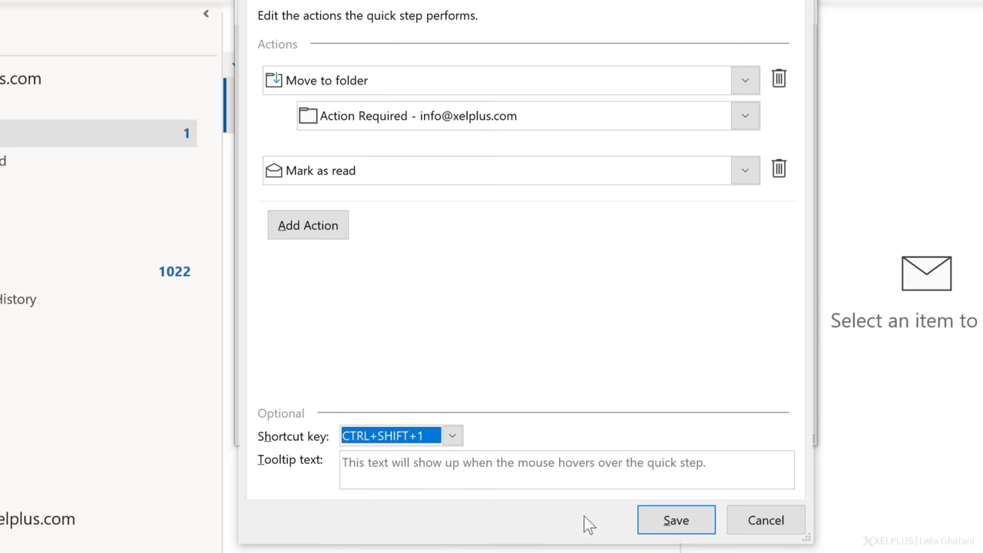
left_click(658, 530)
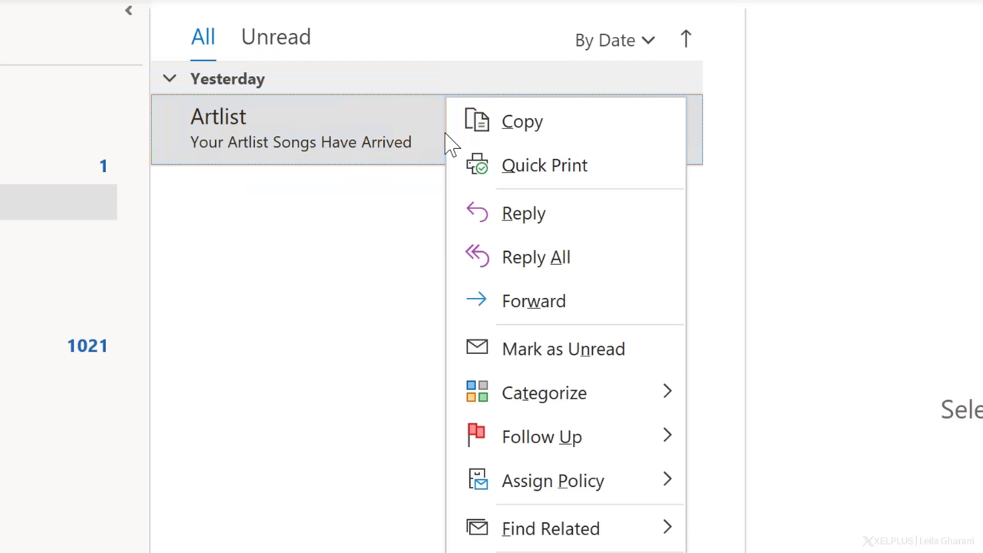
Forward the Artlist email to the recipient's e-mail address and send it.
left_click(537, 299)
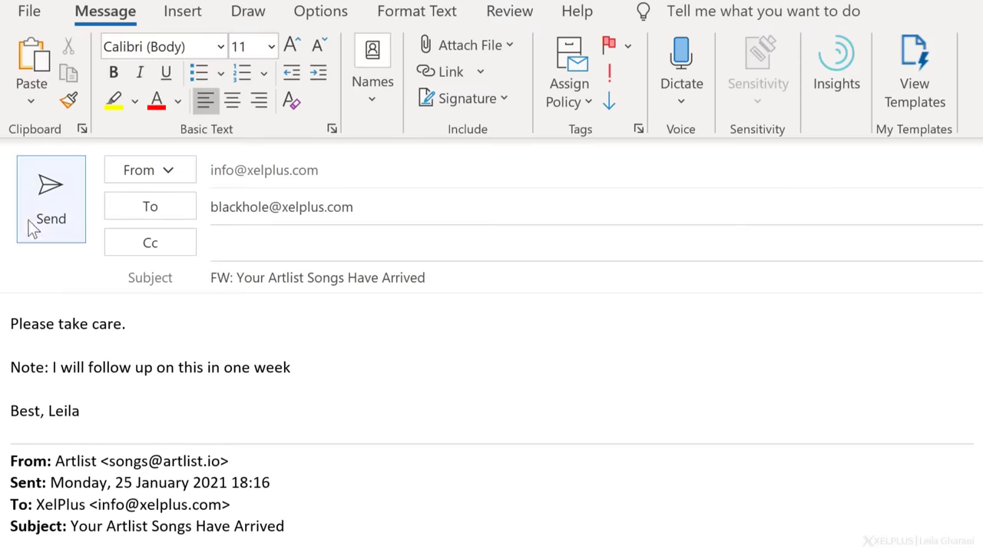
left_click(34, 215)
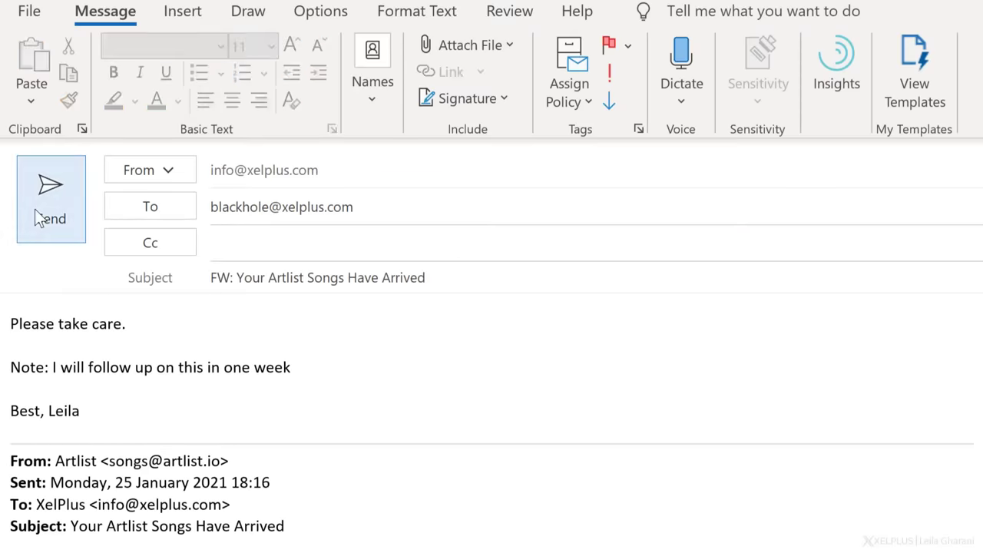
right_click(504, 206)
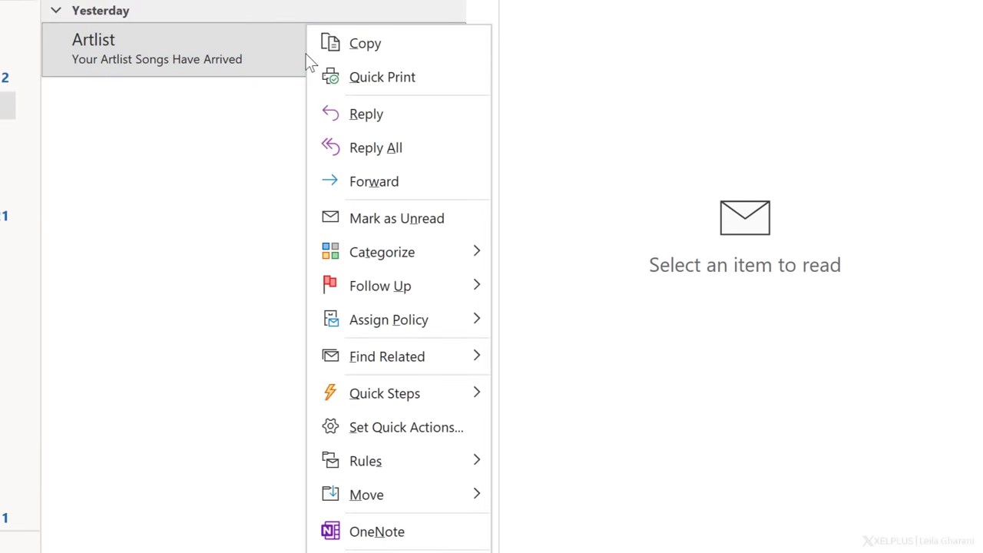
mouse_move(421, 285)
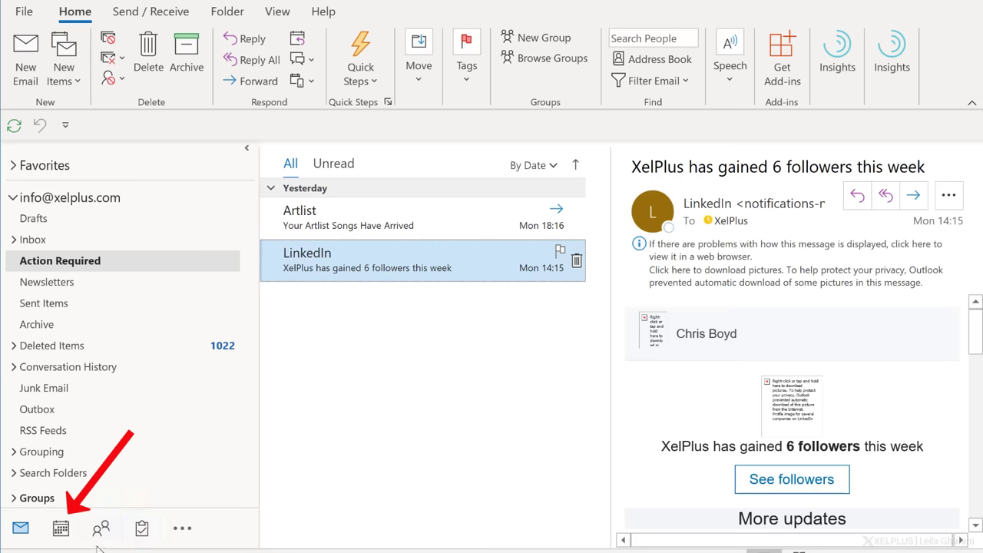
Turn the LinkedIn email into an appointment starting on 4 February 2021.
left_click_drag(97, 548, 65, 535)
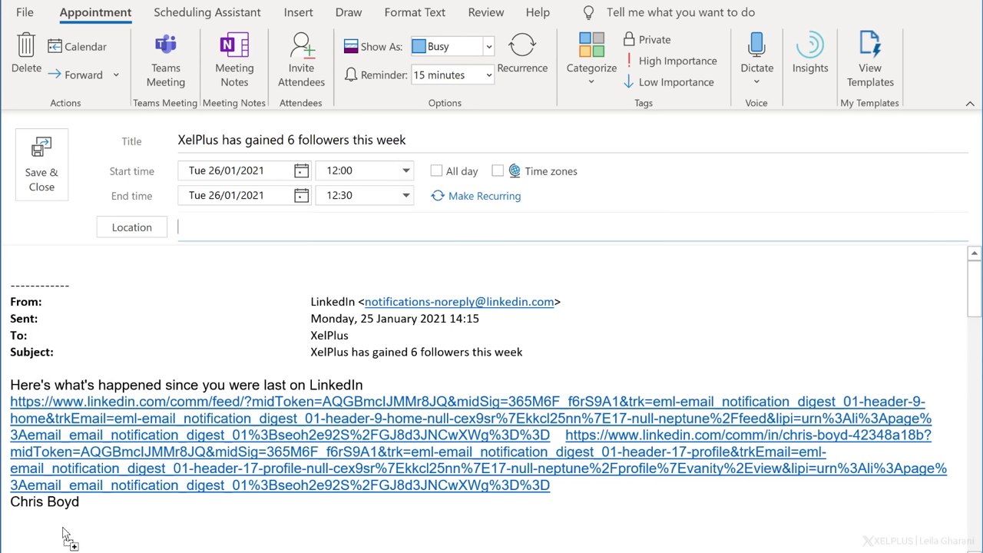
left_click(215, 13)
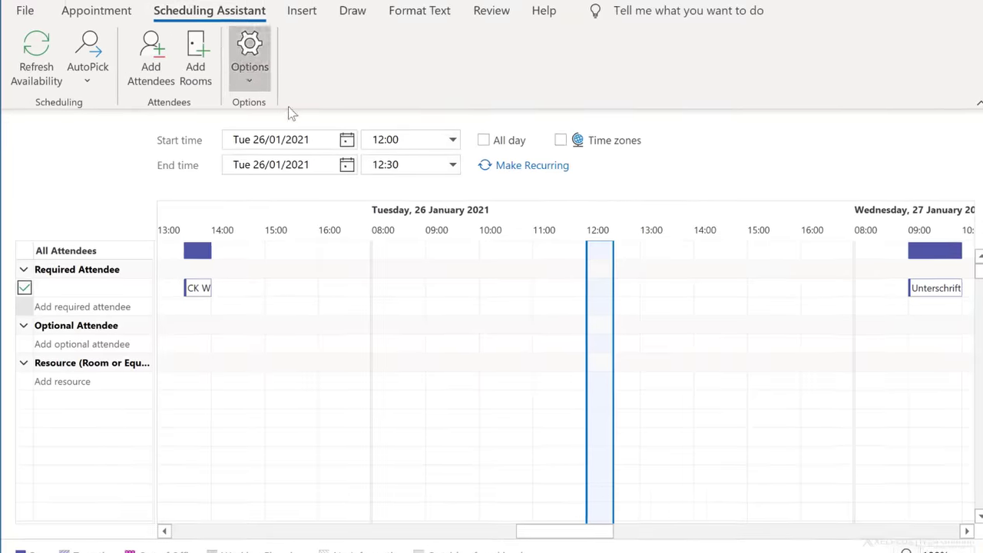
left_click(347, 139)
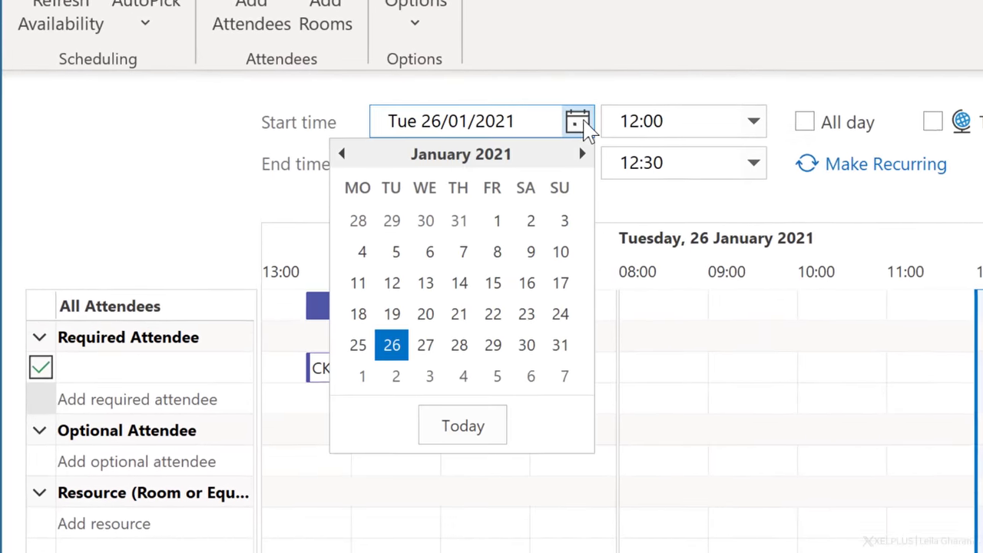
left_click(465, 378)
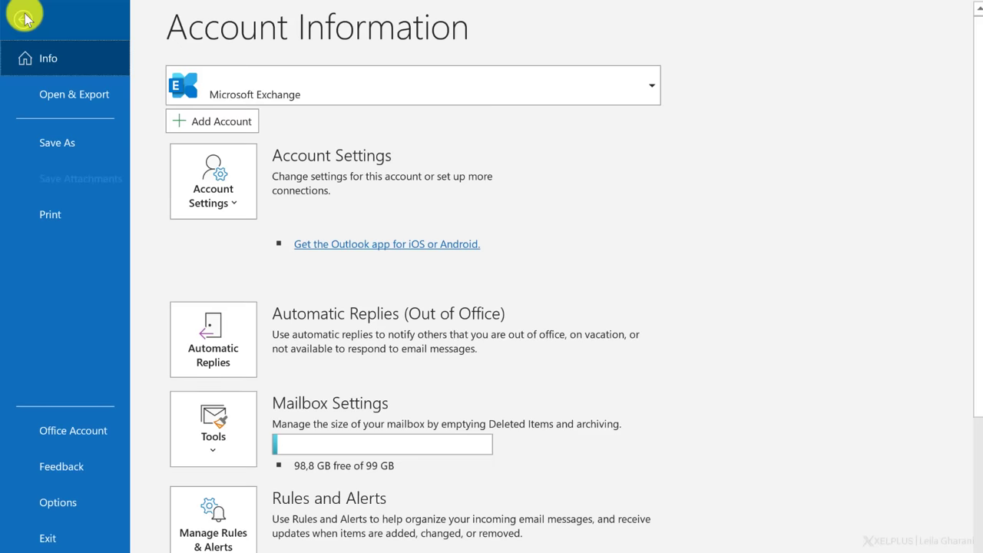
Set Outlook's startup folder to Action Required in the Advanced options.
left_click(63, 503)
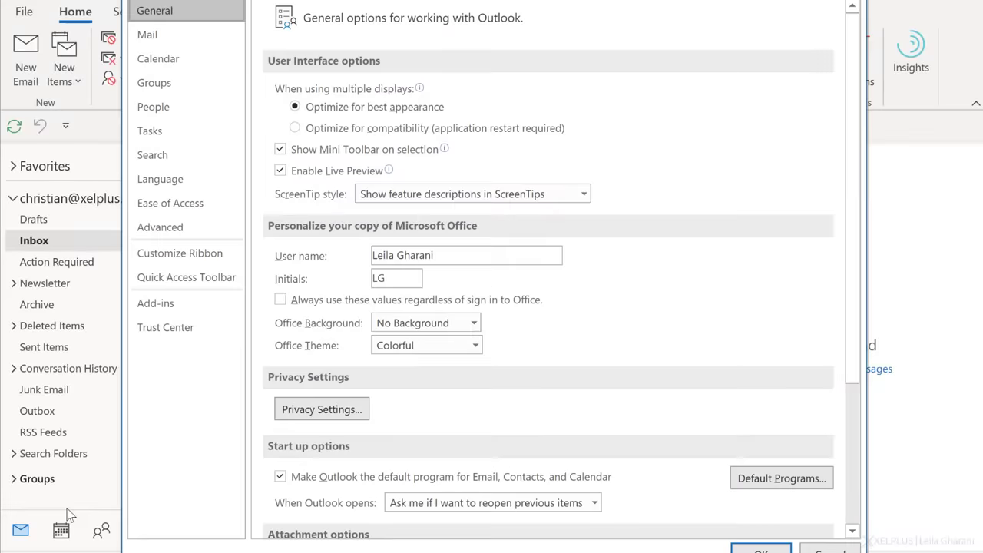
left_click(217, 229)
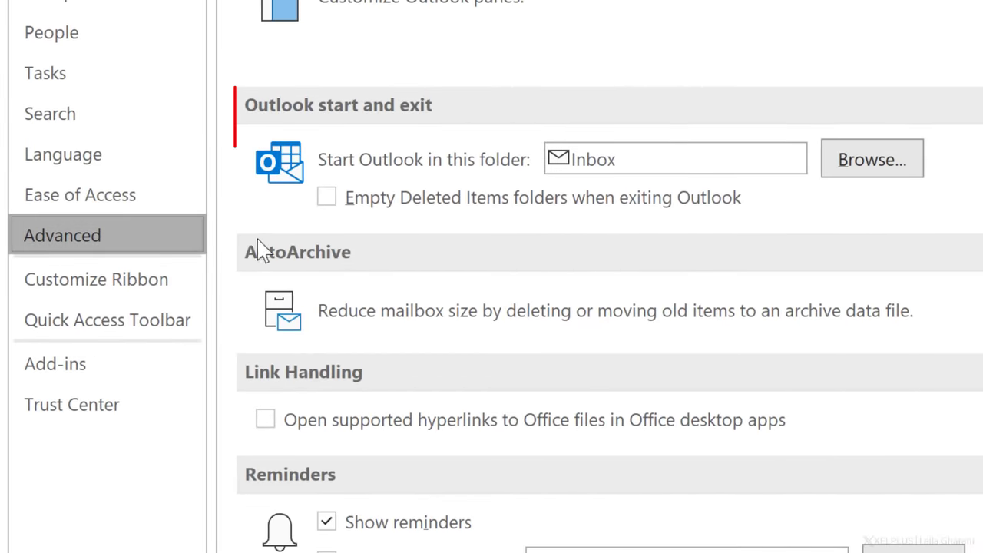
left_click(880, 161)
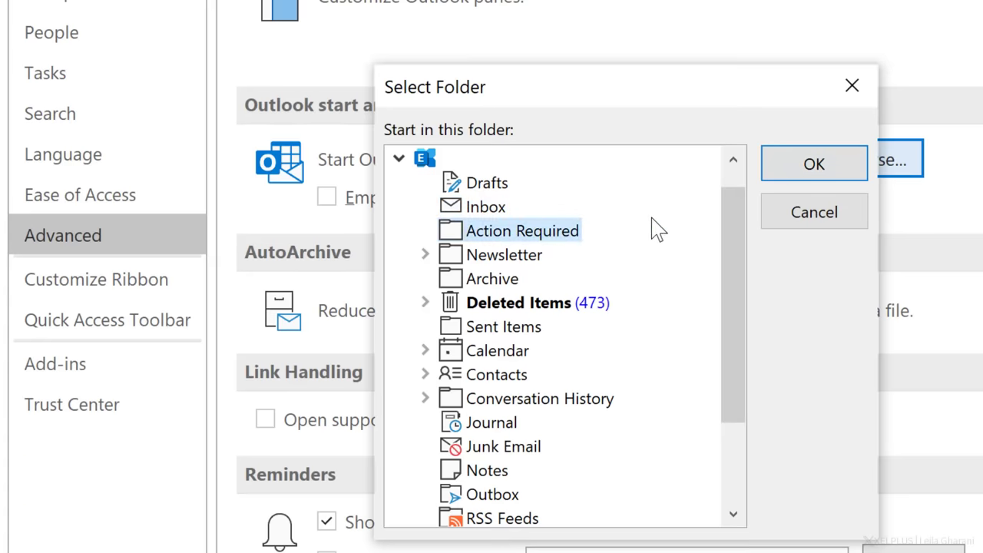
left_click(826, 167)
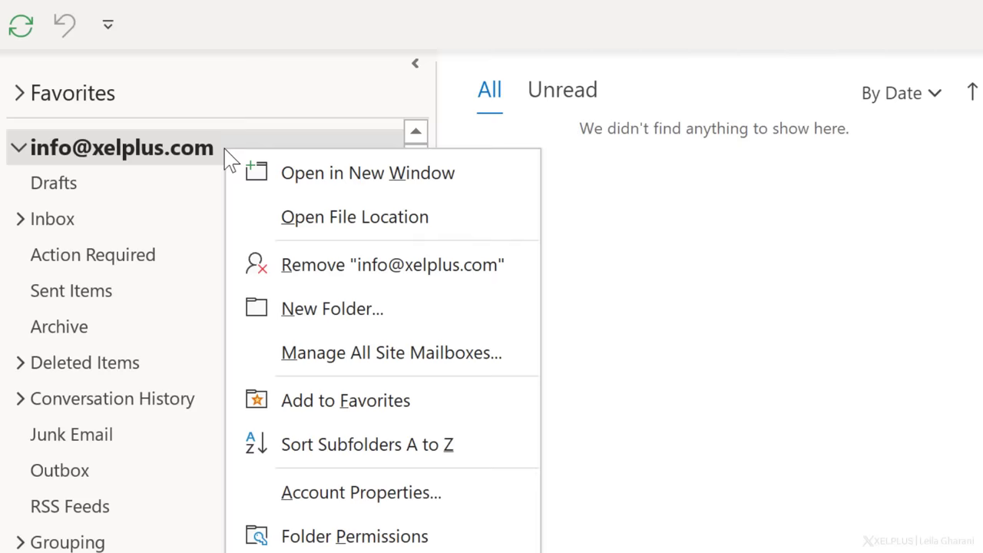
Create a 'Newsletter' folder under the second account, then open that account's Inbox.
left_click(314, 320)
type("Newsletter")
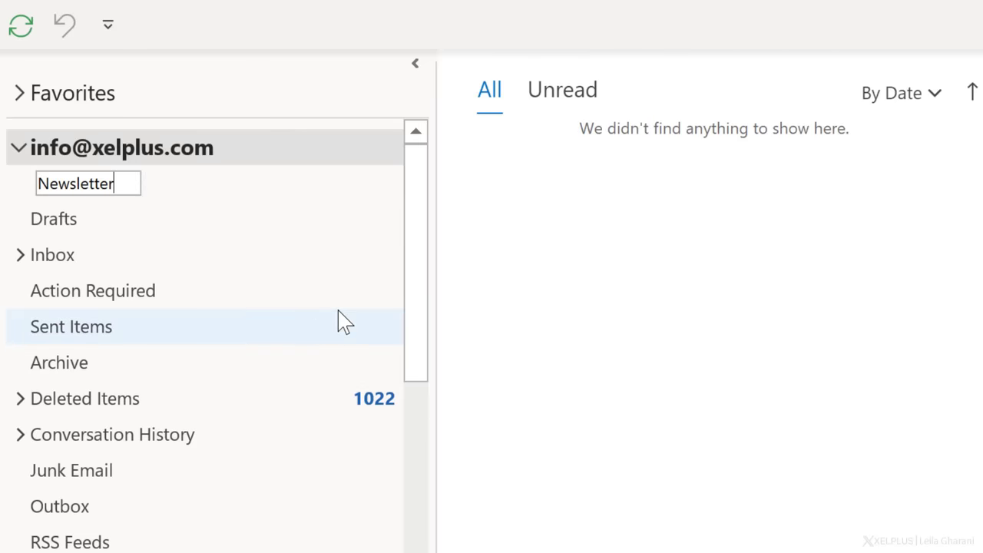
key("Return")
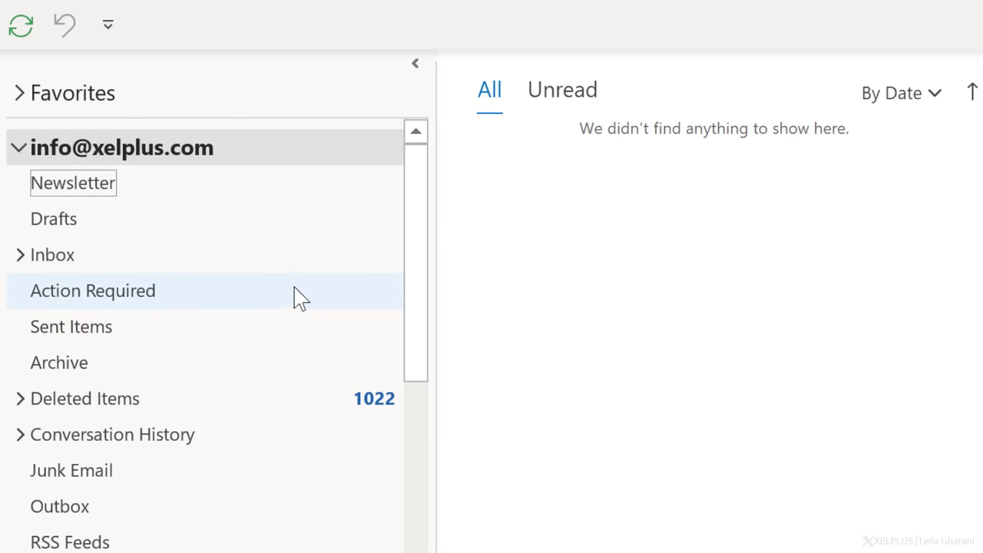
left_click(255, 270)
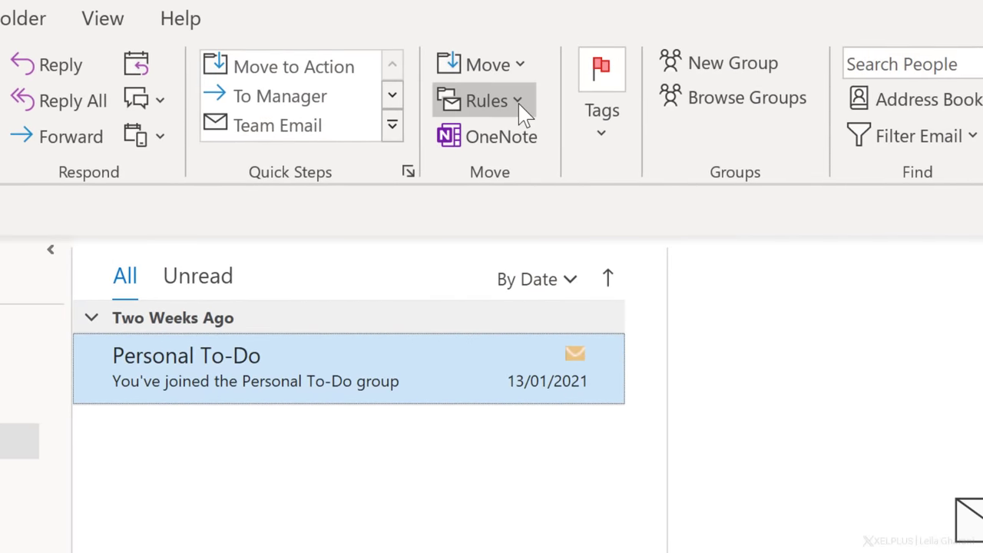
From the Personal To-Do email, create a rule moving mail from that sender into Newsletter.
left_click(519, 108)
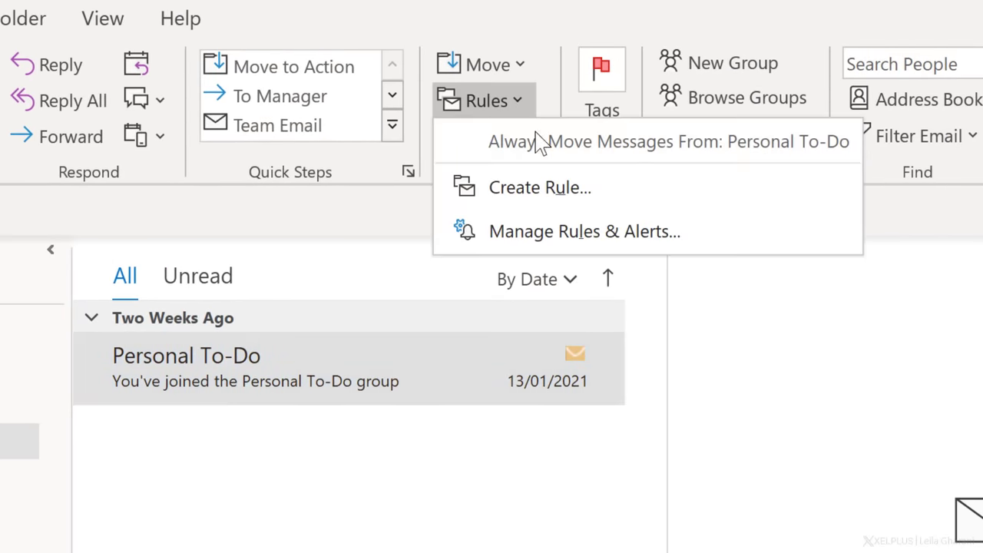
left_click(576, 192)
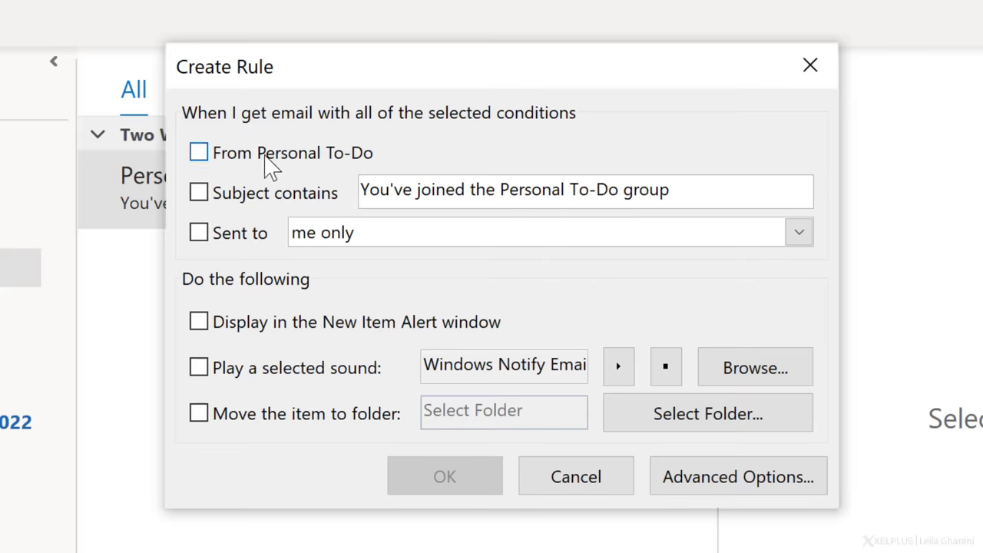
left_click(264, 156)
left_click(269, 418)
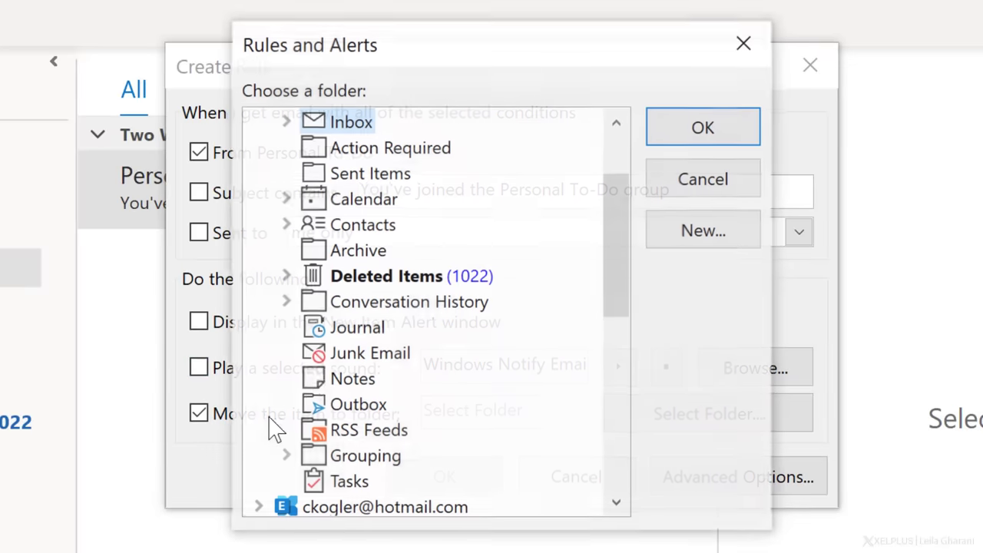
scroll(354, 292, "up", 3)
left_click(373, 146)
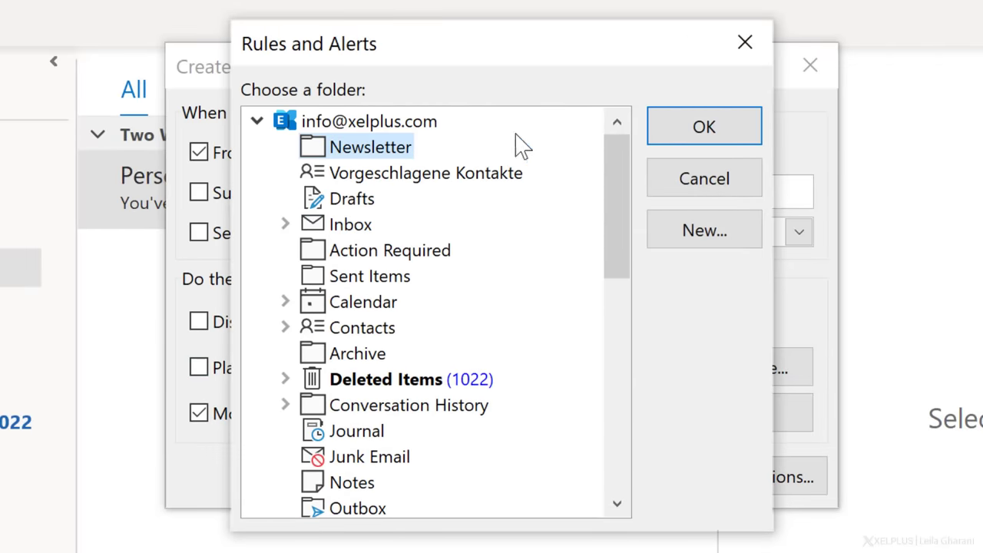
left_click(727, 134)
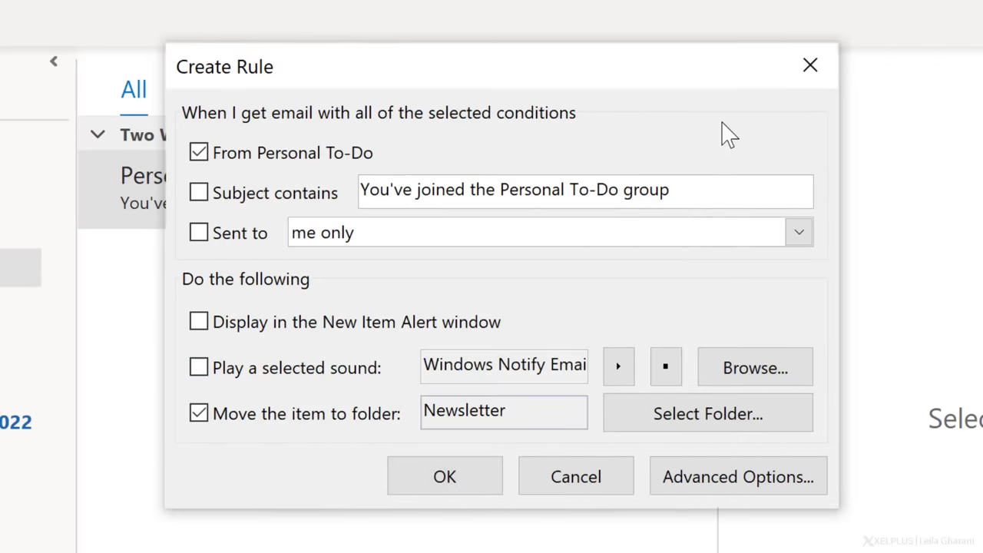
left_click(720, 483)
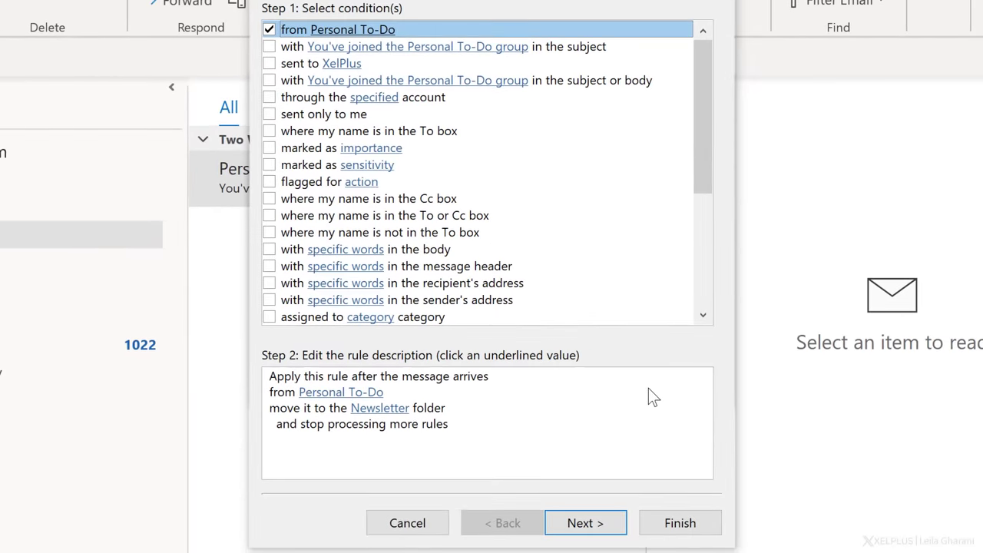
left_click(664, 523)
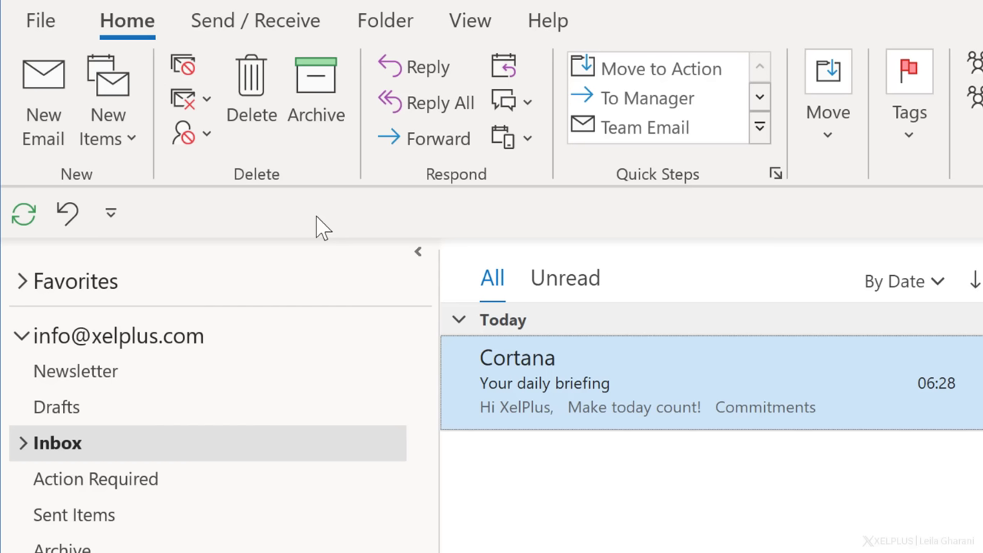
Add a conditional formatting rule named 'CC Color' with a Maroon font.
left_click(471, 31)
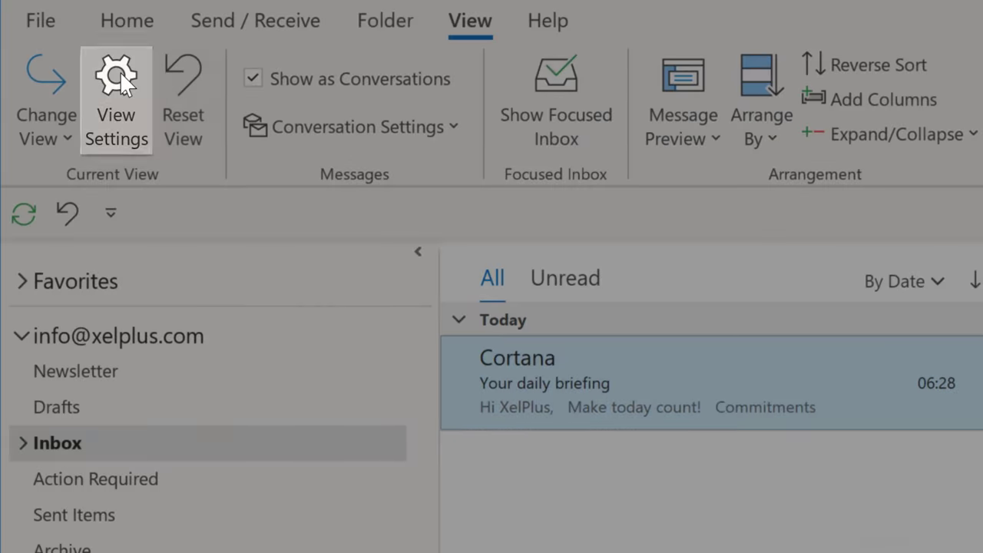
left_click(120, 73)
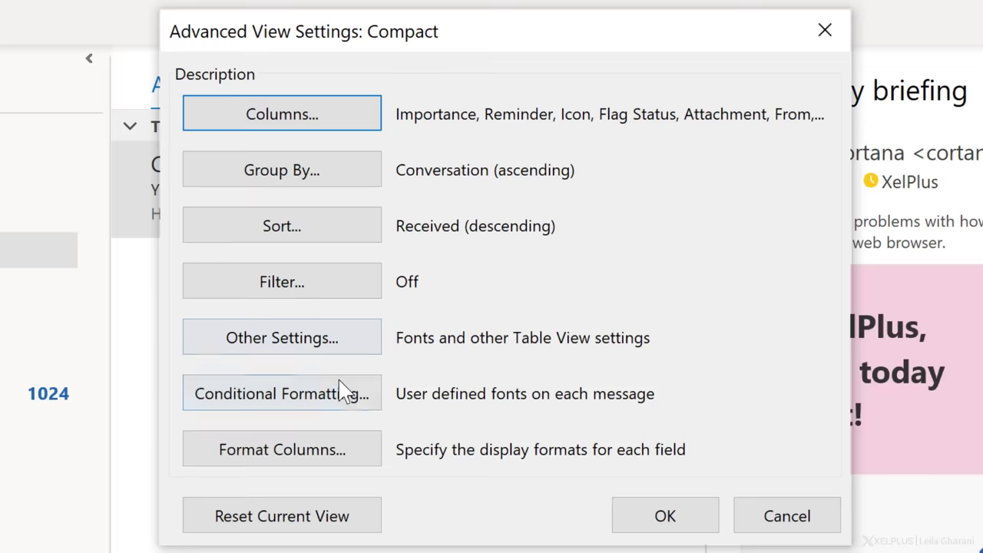
left_click(420, 444)
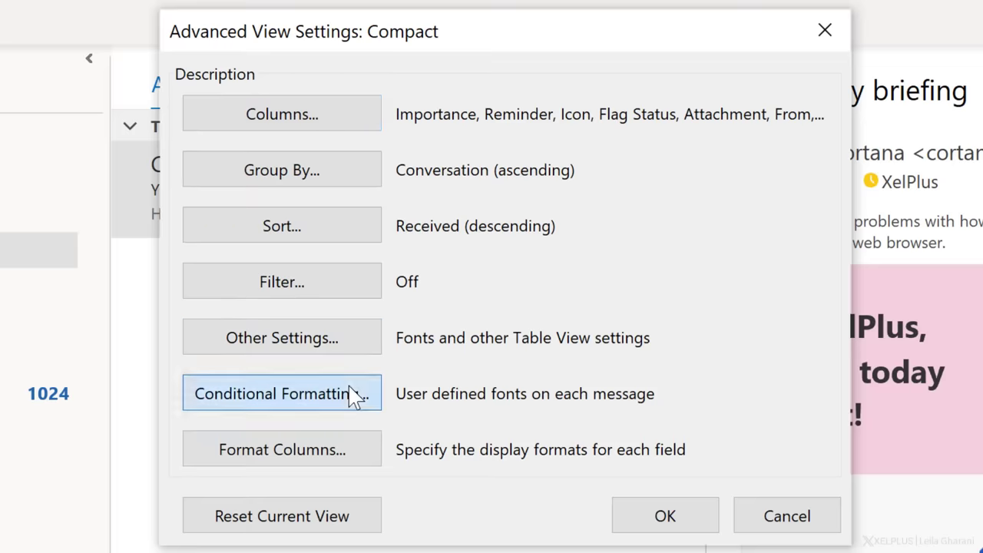
left_click(687, 121)
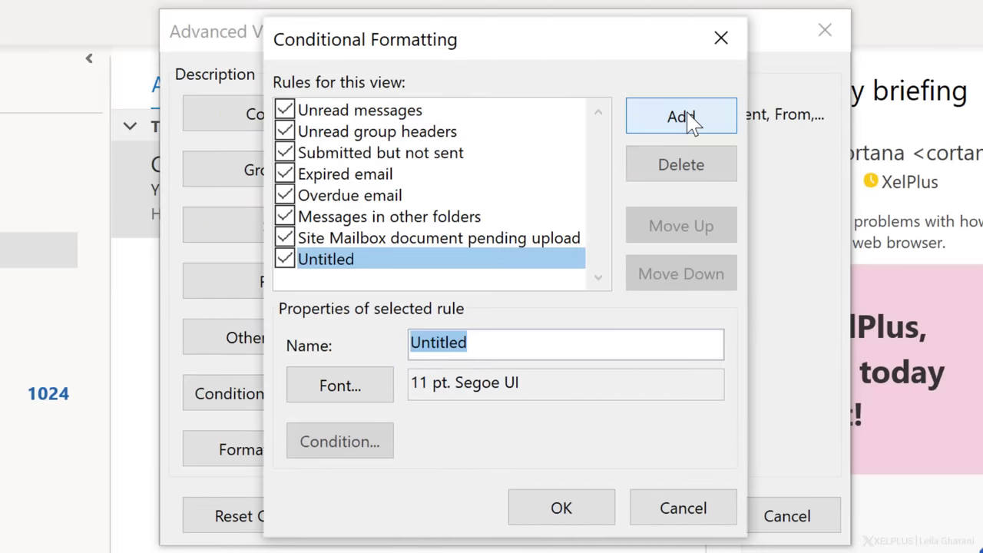
type("CC Color")
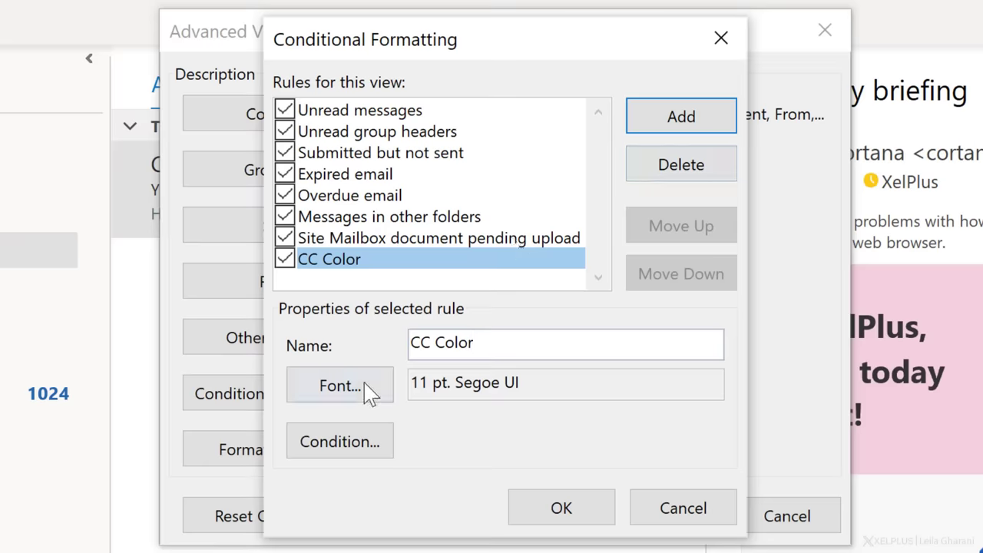
left_click(362, 390)
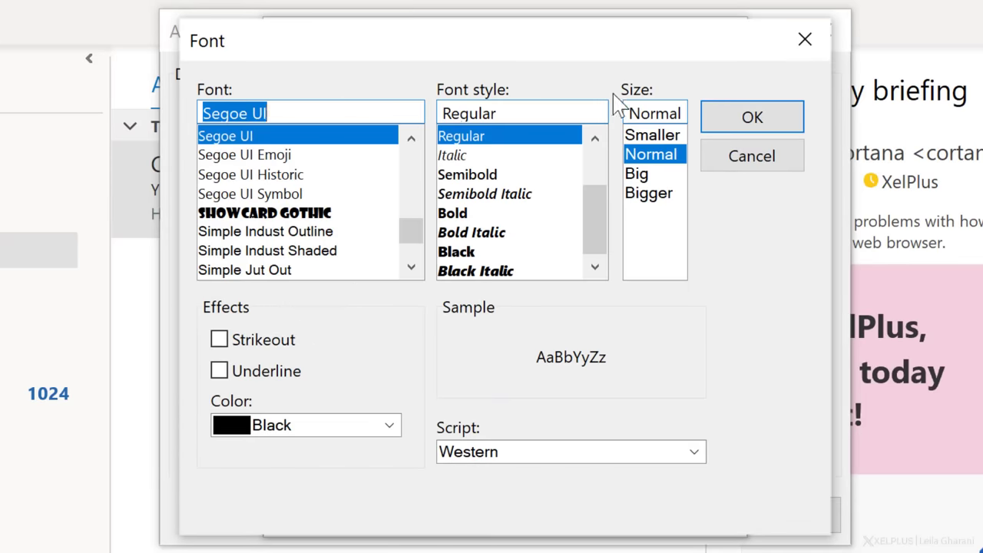
left_click(321, 427)
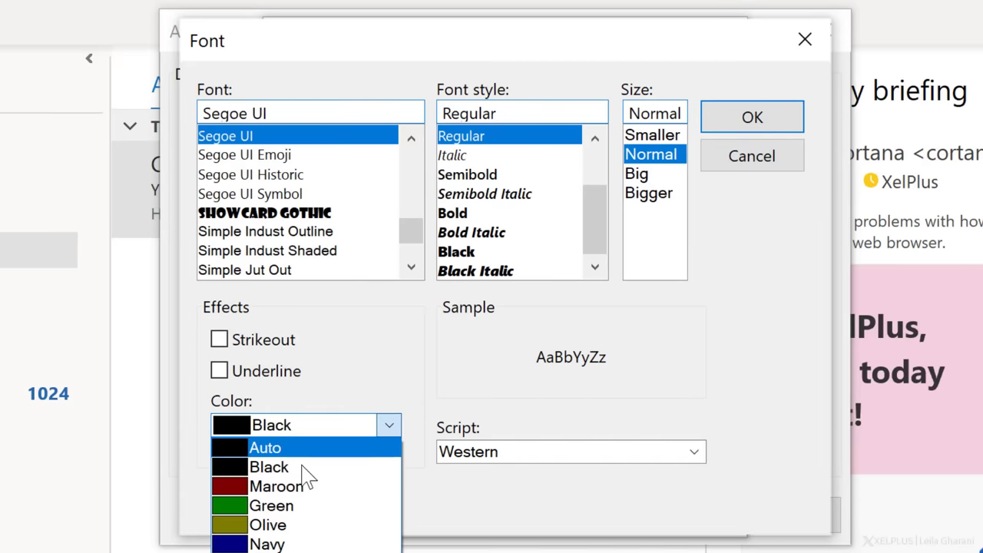
left_click(298, 484)
left_click(784, 124)
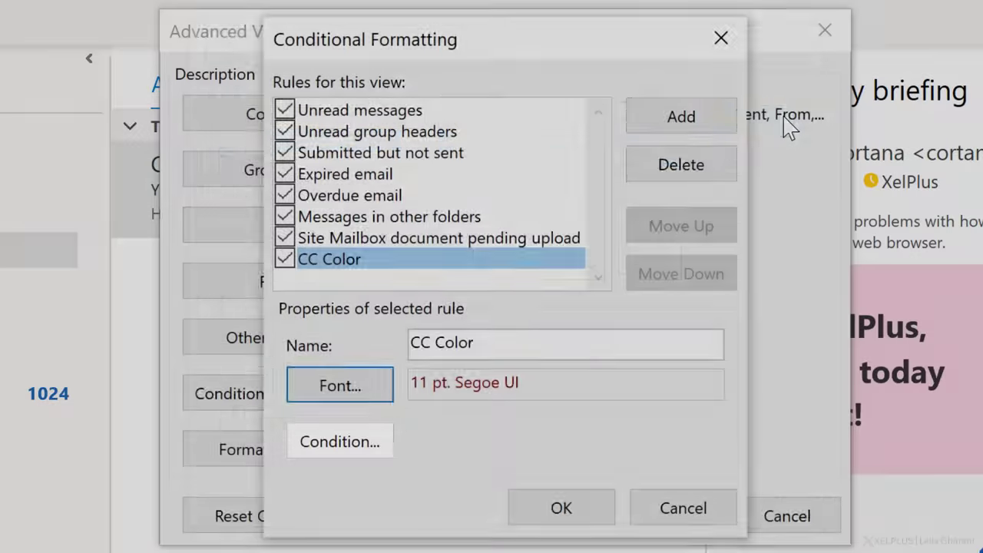
Set the rule's condition to messages where I'm on the CC line, and save it.
left_click(356, 443)
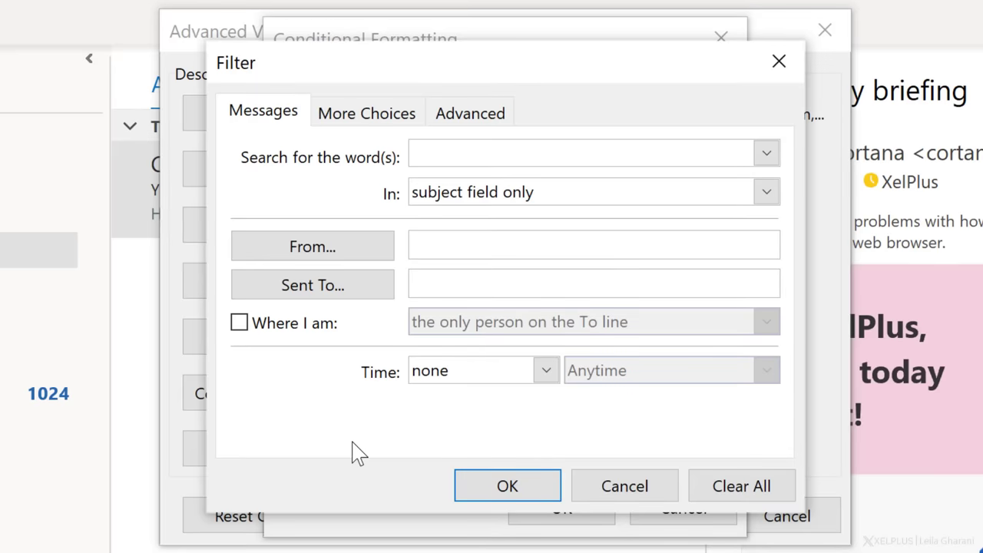
left_click(297, 325)
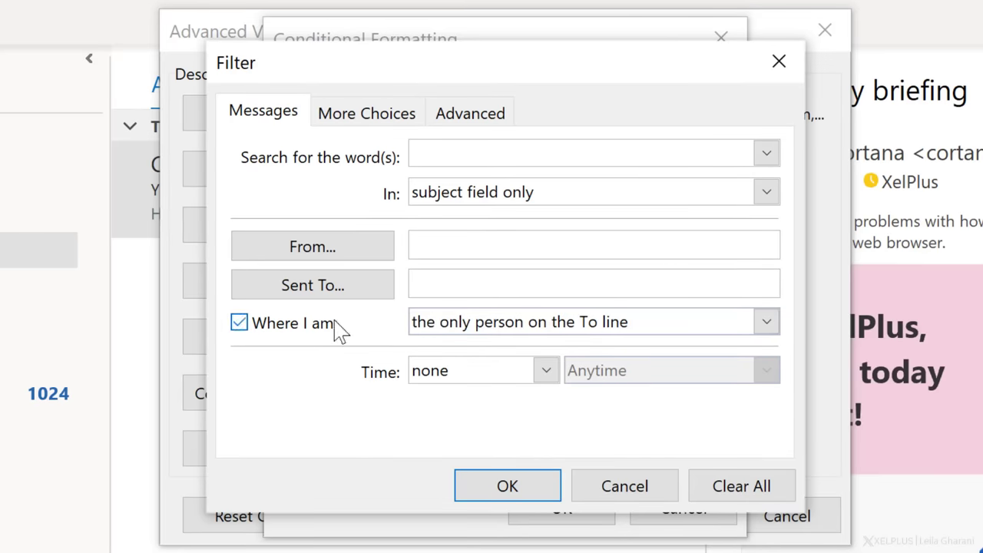
left_click(668, 331)
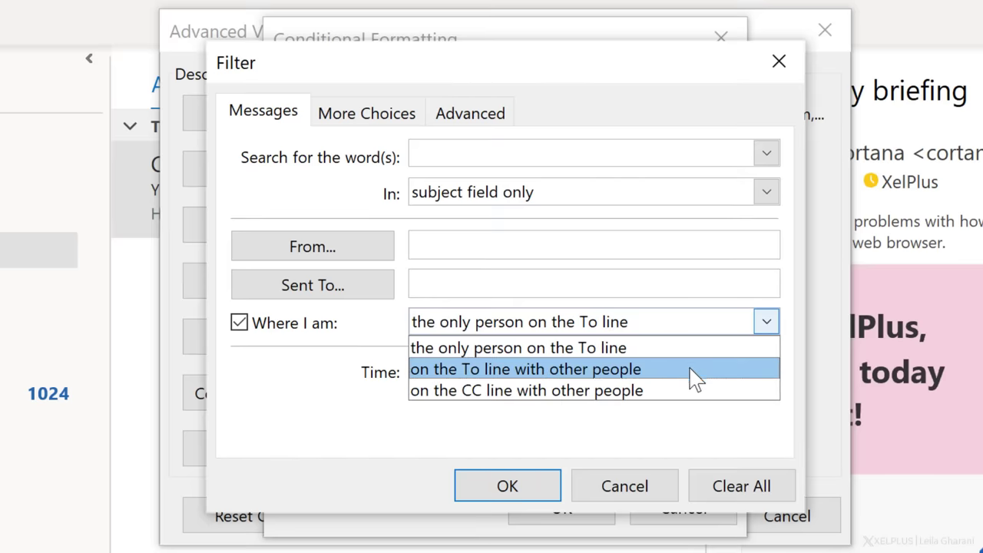
left_click(697, 397)
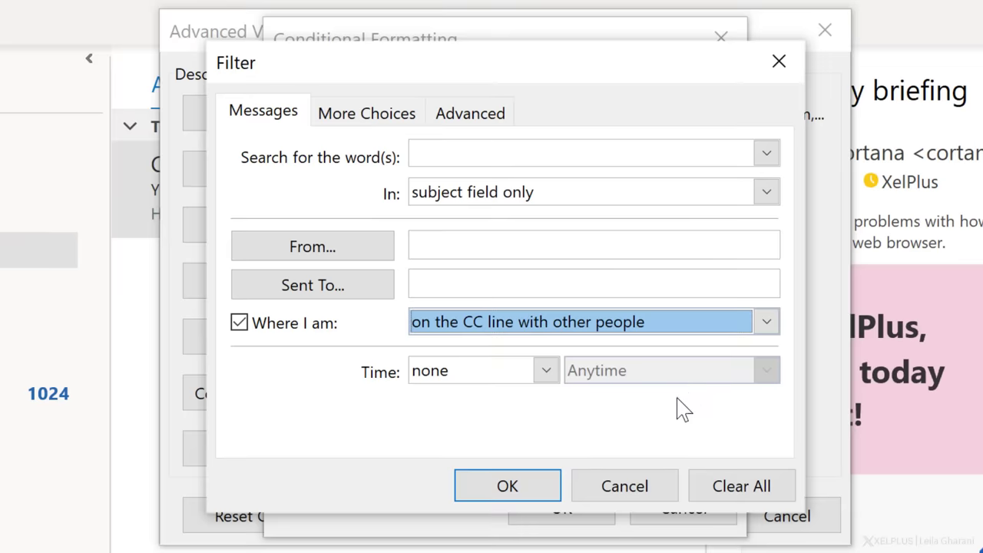
left_click(520, 485)
left_click(549, 511)
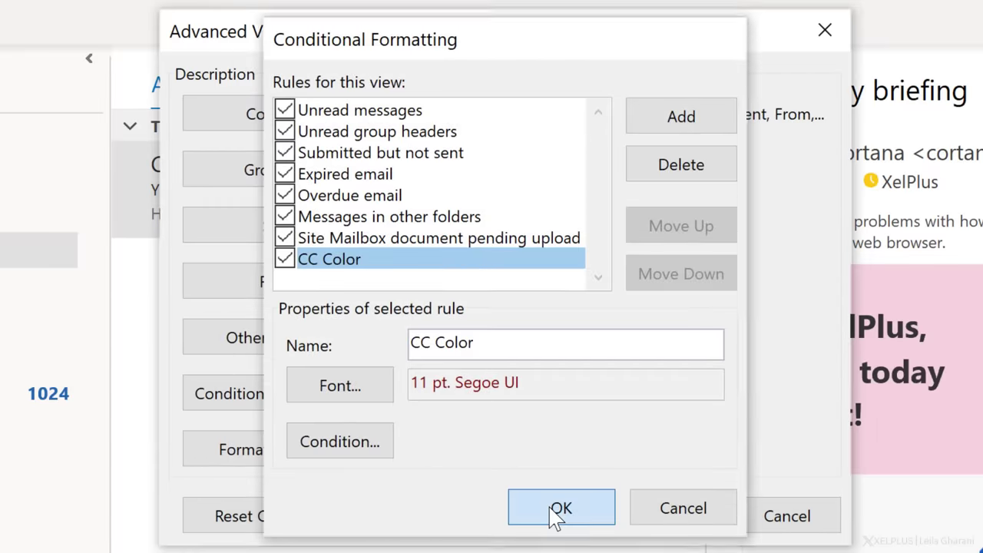
Apply the view settings, then send a 'Test CC Color' email with your own address in Cc.
left_click(669, 519)
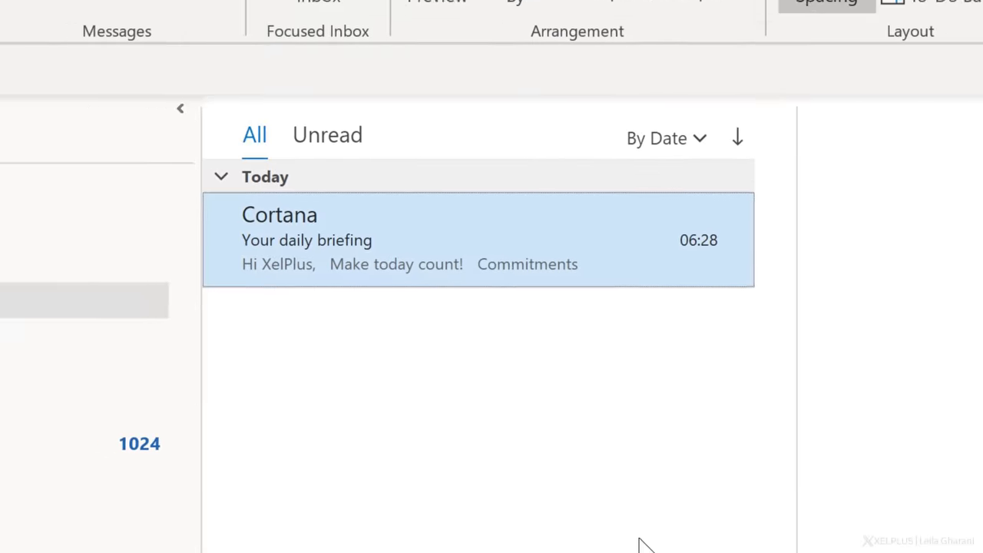
key("ctrl+n")
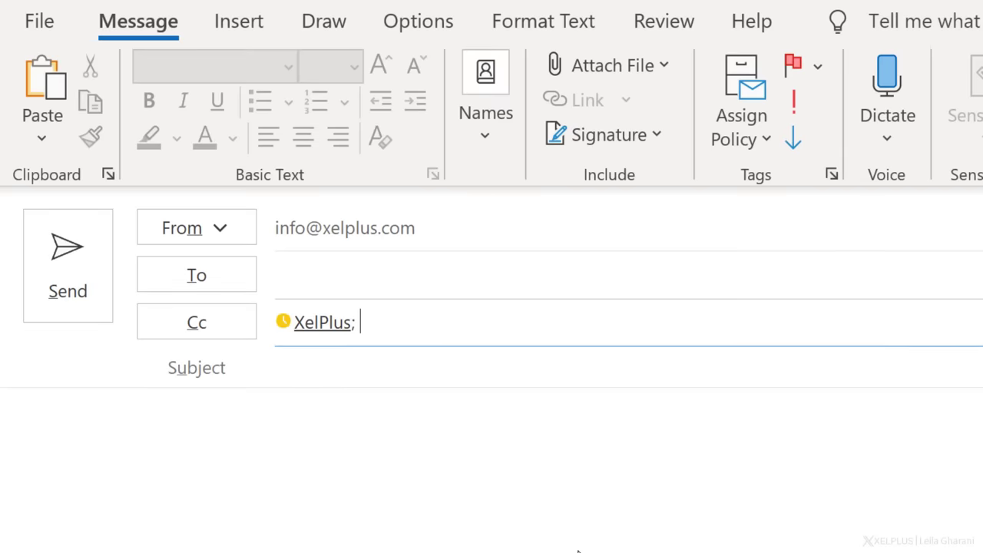
key("Tab")
type("Test CC Color")
left_click(67, 288)
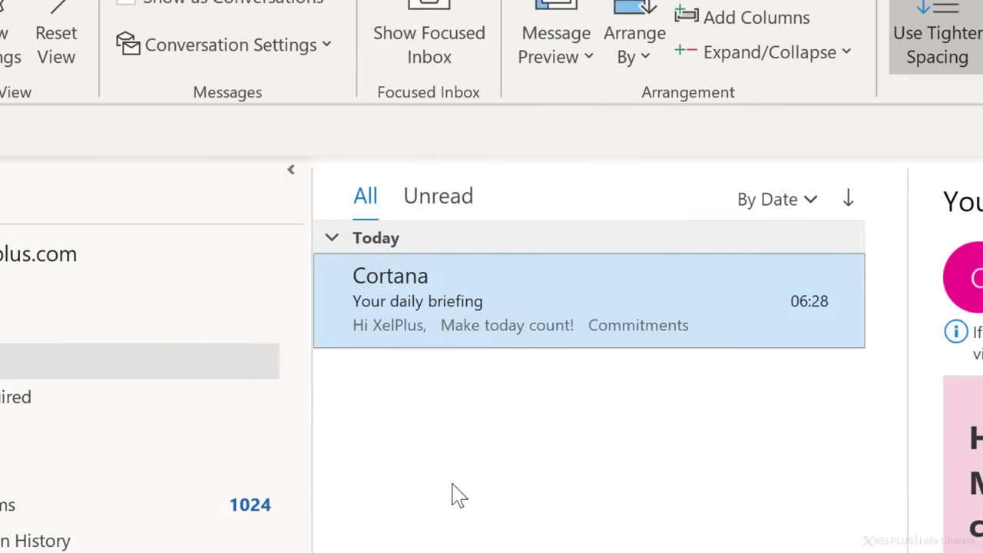